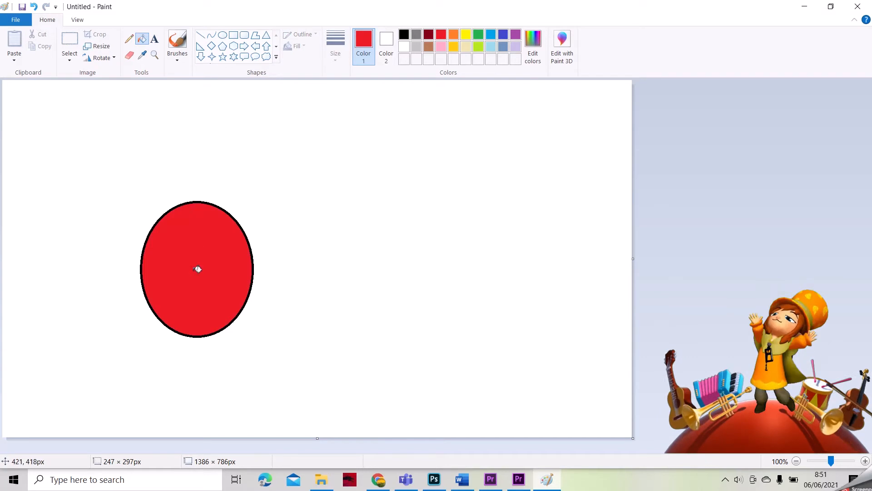
Step: Turn on transparent selection and delete the right half of the red circle
click(76, 60)
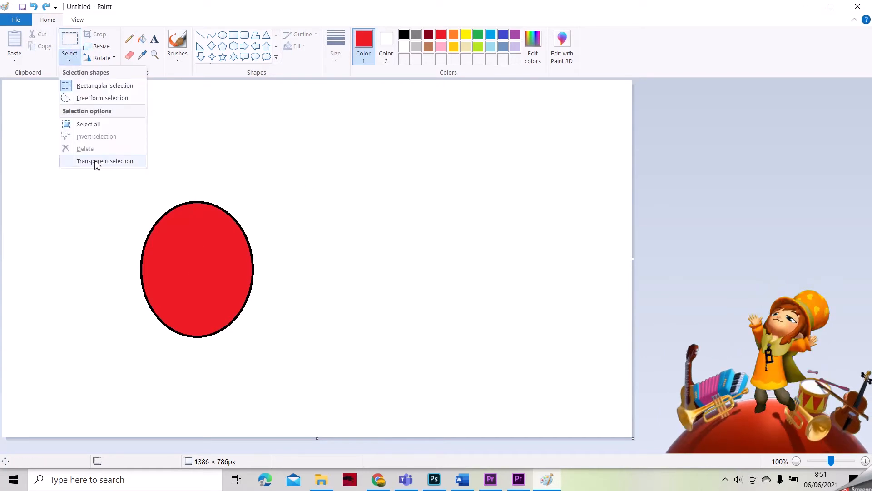
click(94, 161)
click(71, 64)
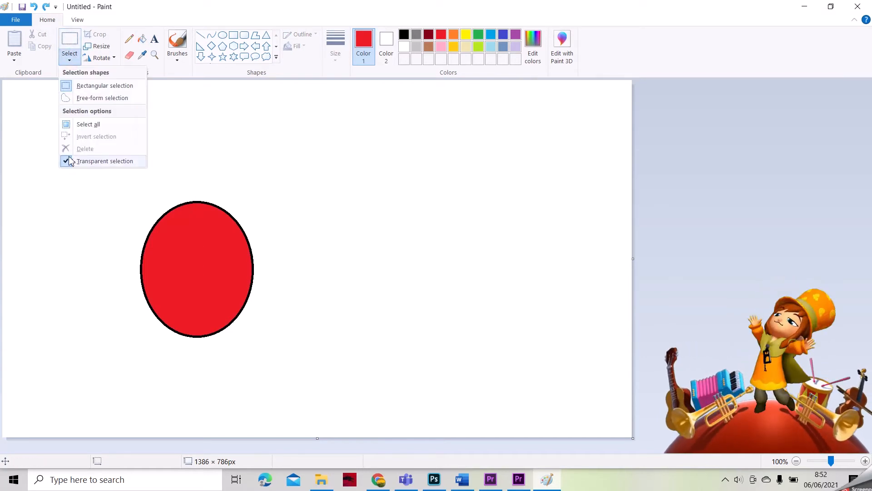
click(71, 40)
drag(336, 165, 215, 387)
key(Delete)
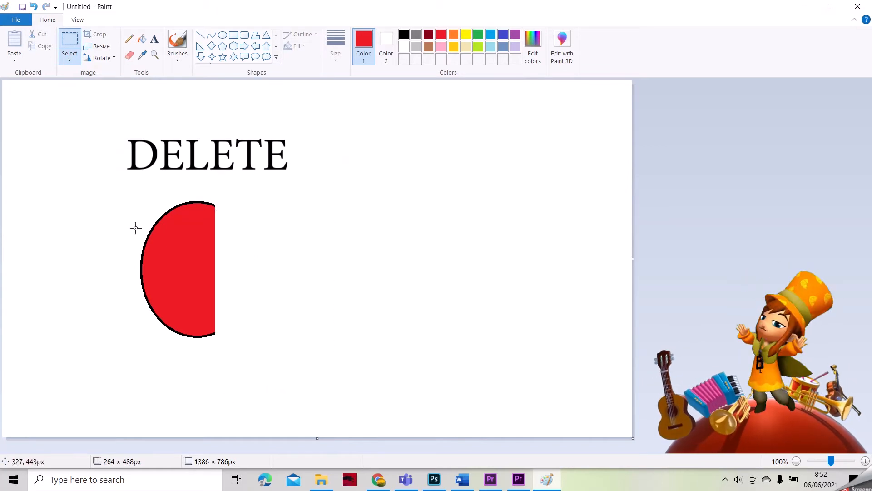
Step: Copy the left half-circle, flip the copy horizontally, and join it beside the original
drag(131, 189, 247, 347)
click(40, 46)
click(14, 45)
drag(58, 168, 246, 245)
click(100, 58)
click(119, 119)
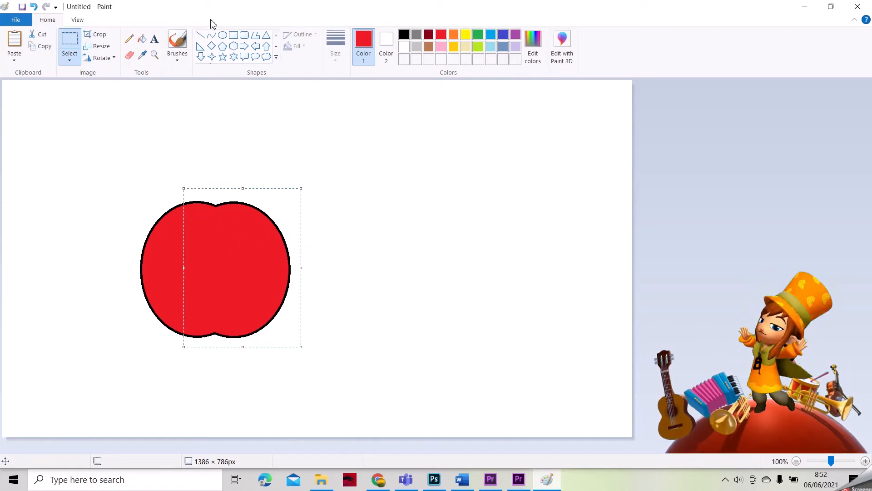
click(323, 177)
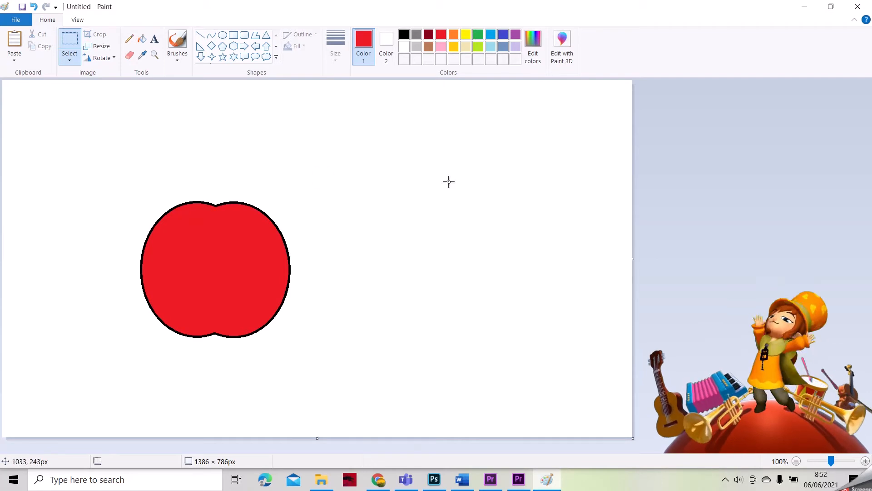
Step: Brush a dark red stem outline on top of the apple and fill it dark red
click(179, 48)
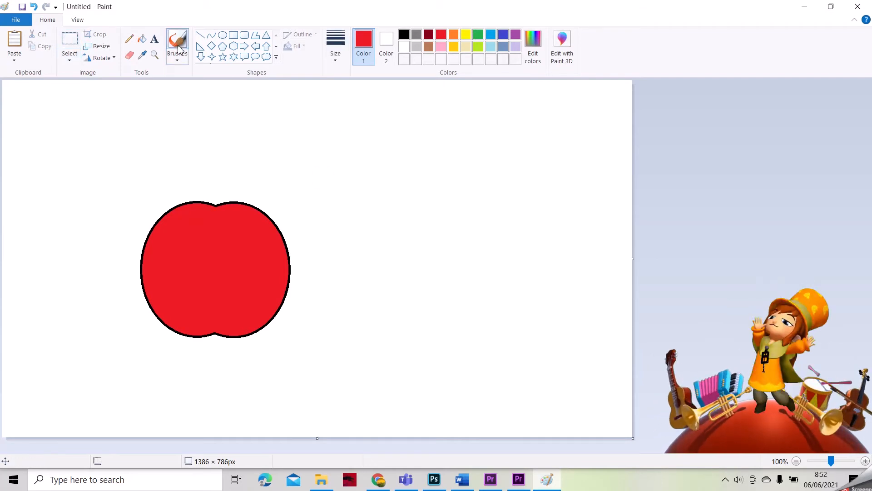
click(403, 37)
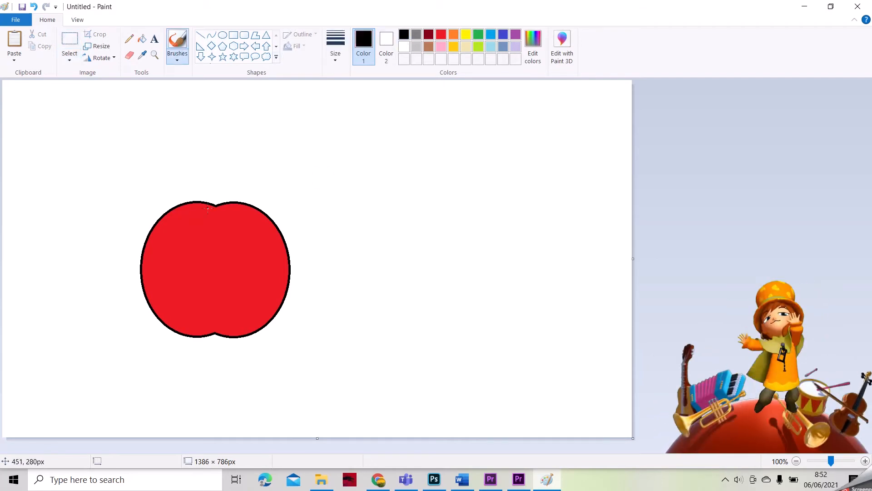
click(429, 35)
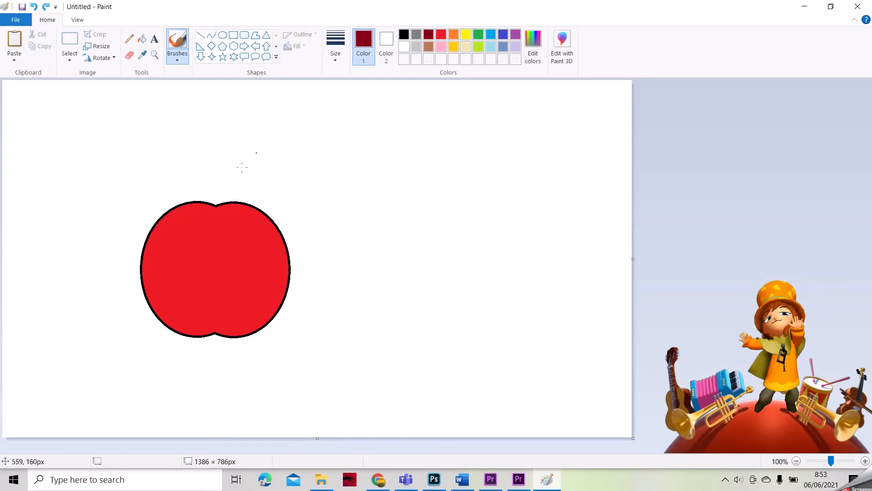
drag(209, 201, 223, 157)
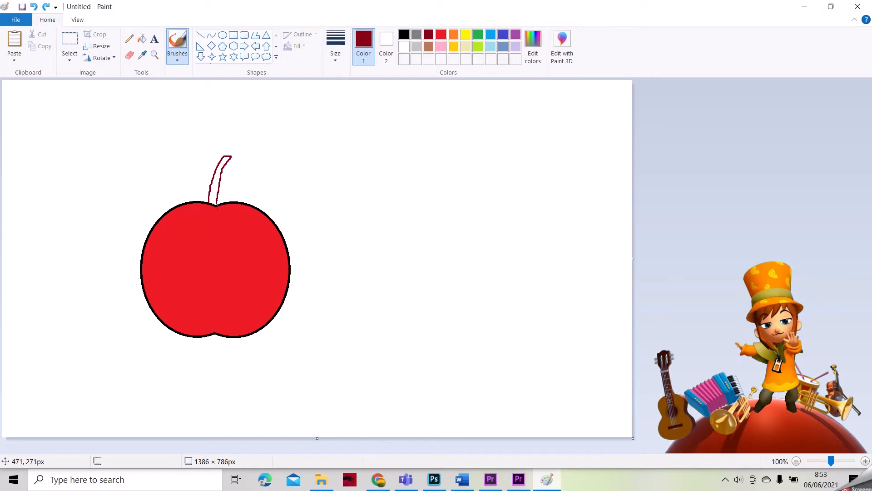
click(142, 39)
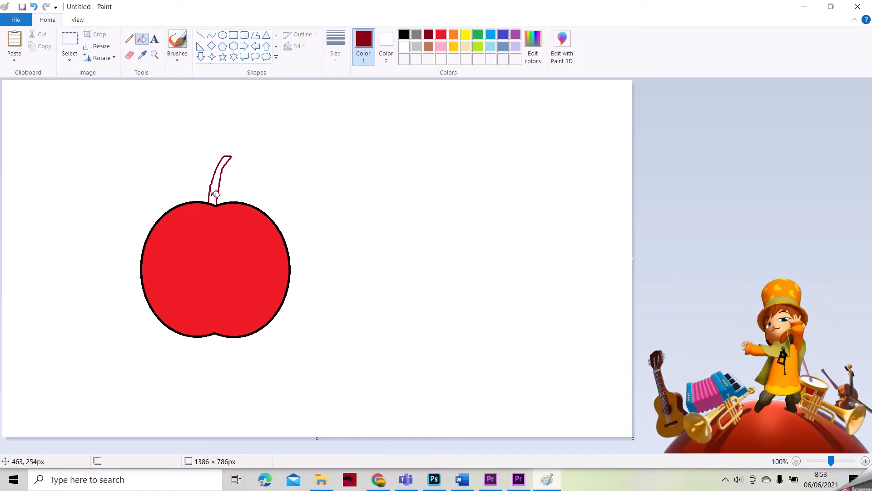
click(213, 196)
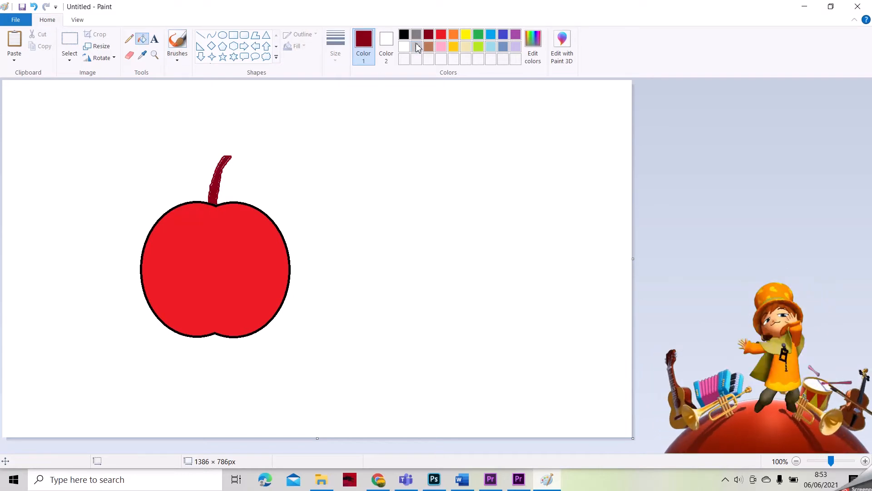
click(404, 35)
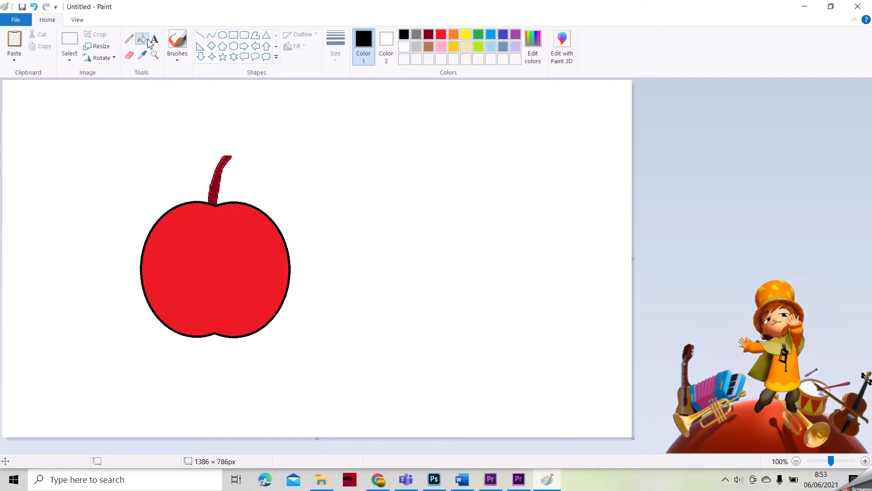
Step: Draw a leaf beside the stem, fill it green, and paint lime veins on it
click(177, 40)
drag(220, 191, 255, 168)
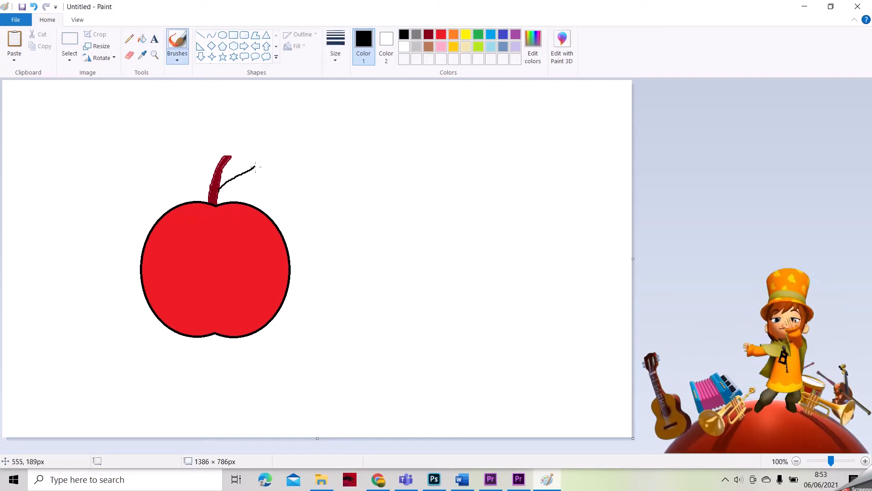
click(478, 37)
click(142, 39)
click(245, 192)
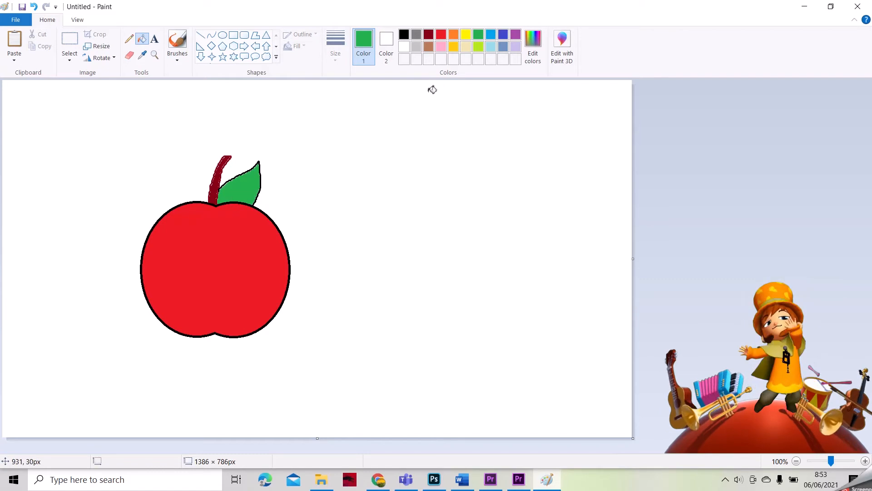
click(479, 46)
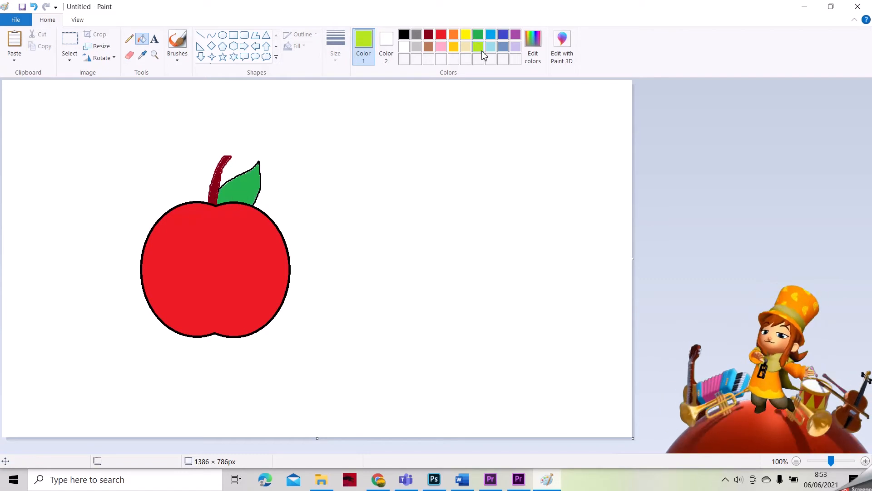
click(175, 52)
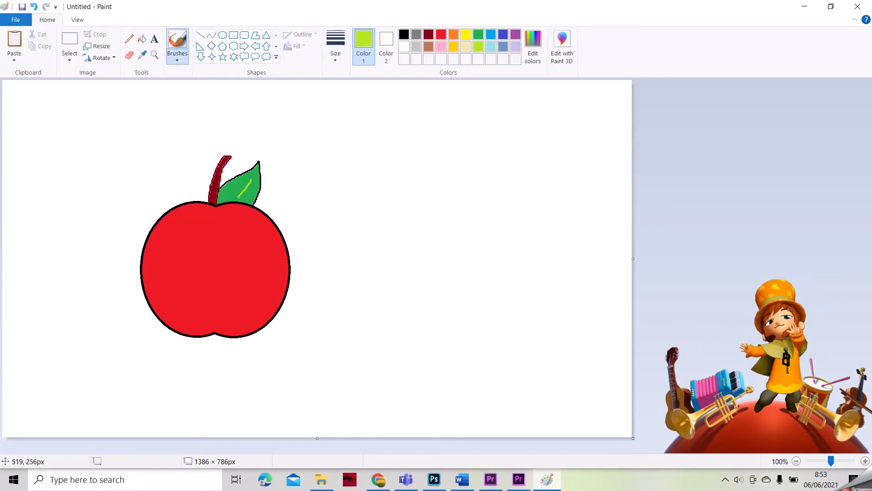
drag(245, 194, 235, 198)
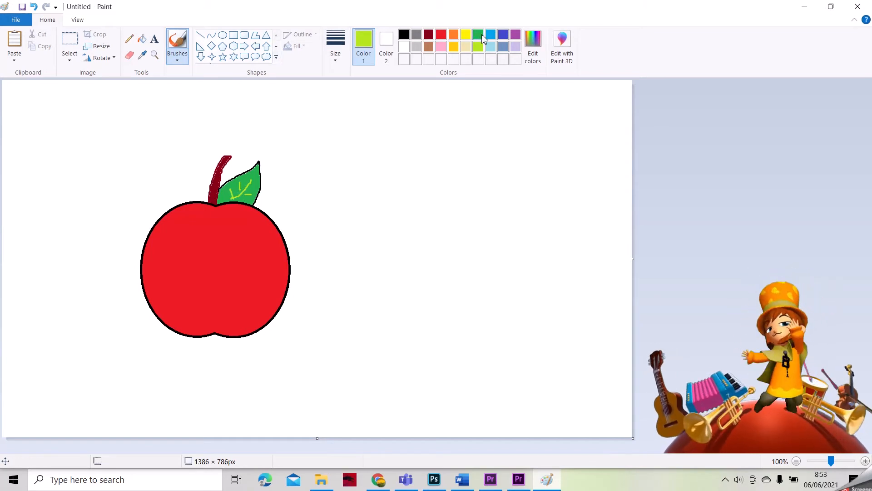
Step: Add two white oval highlights to the apple's upper right
click(442, 38)
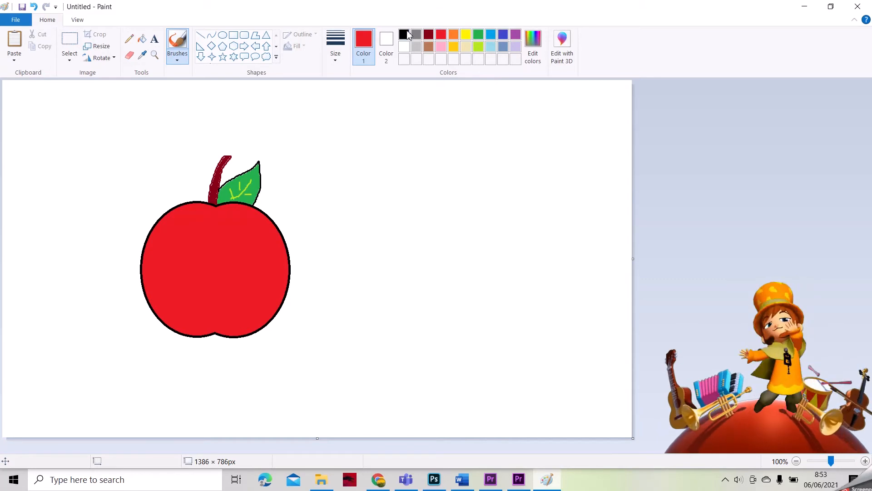
click(404, 47)
click(222, 35)
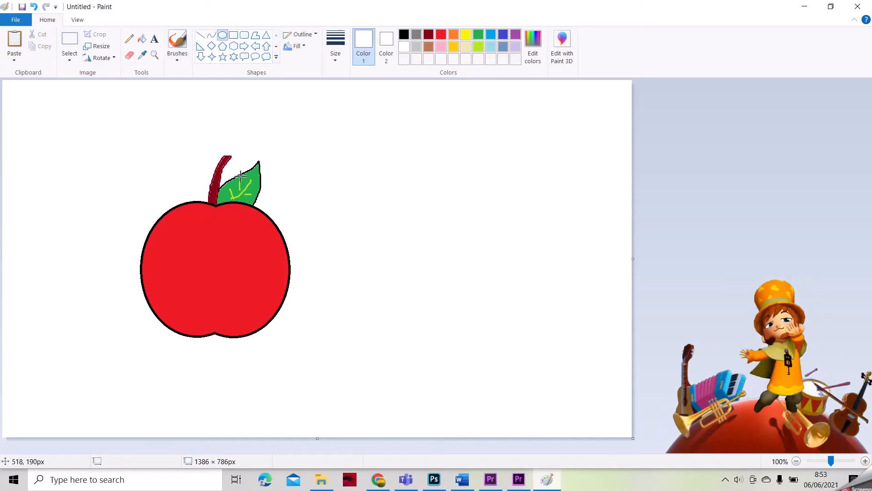
mouse_move(235, 217)
mouse_down()
mouse_move(265, 242)
mouse_move(266, 267)
mouse_up()
click(142, 39)
click(248, 230)
click(258, 260)
Step: Move the whole apple to the lower left of the canvas
click(70, 40)
drag(124, 138, 330, 361)
drag(282, 321, 155, 375)
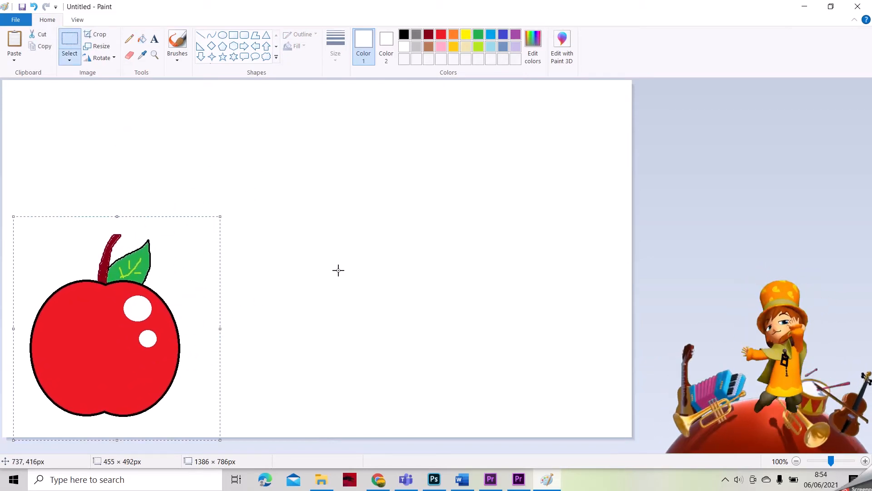
click(223, 35)
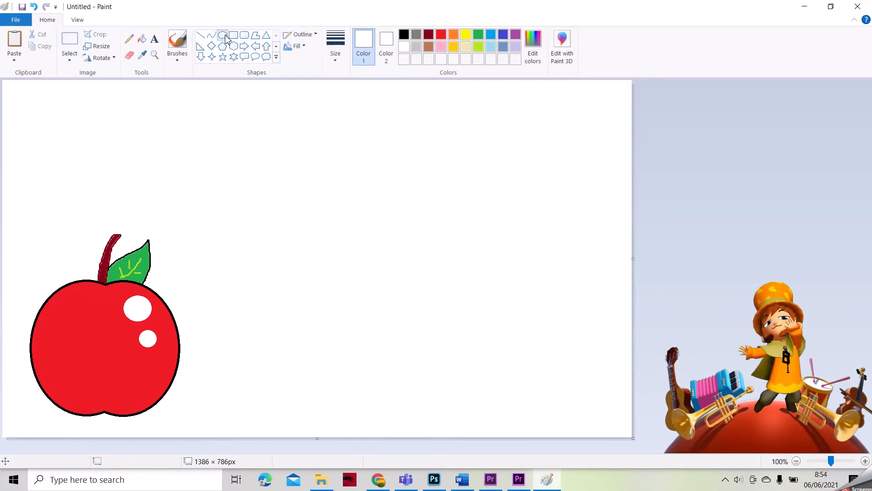
Step: Draw a large black oval to the right of the apple
click(404, 34)
drag(273, 281, 518, 429)
drag(462, 380, 466, 351)
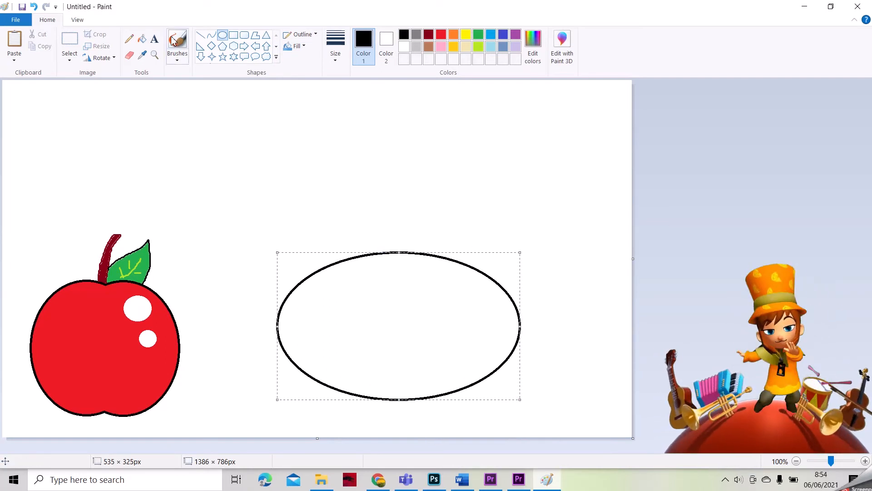
click(142, 38)
Step: Brush five jagged lime-green stripes across the oval
click(478, 47)
click(177, 41)
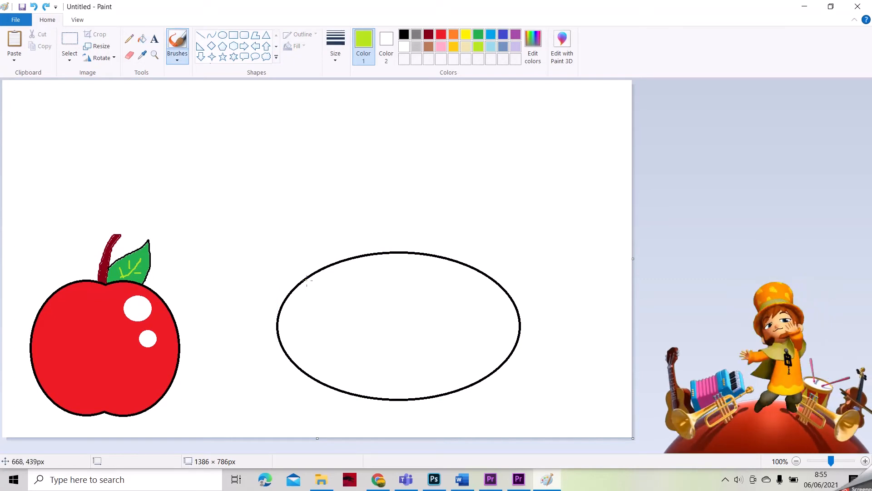
drag(308, 279, 369, 266)
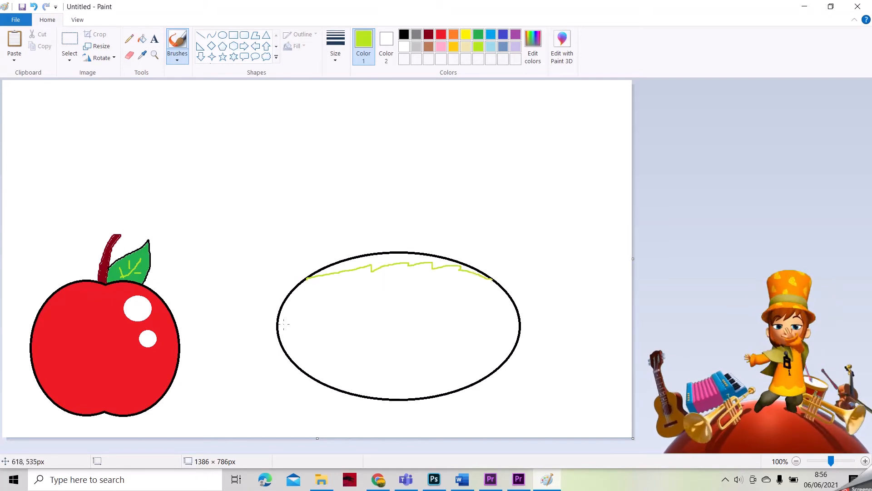
mouse_move(280, 317)
mouse_down()
mouse_move(309, 303)
mouse_move(338, 302)
mouse_up()
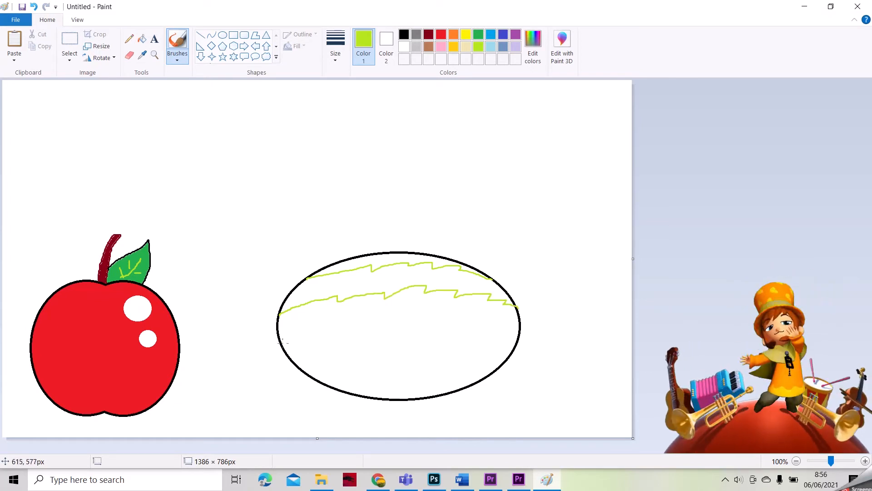
drag(280, 340, 329, 334)
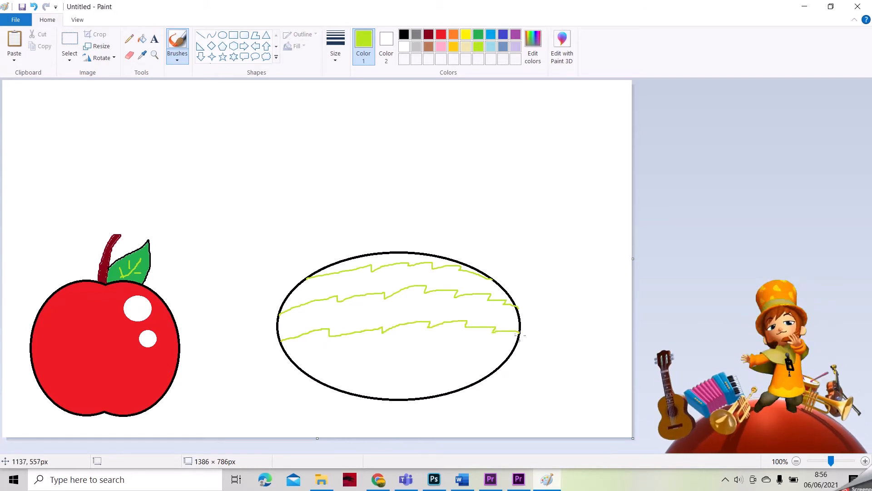
drag(297, 362, 371, 369)
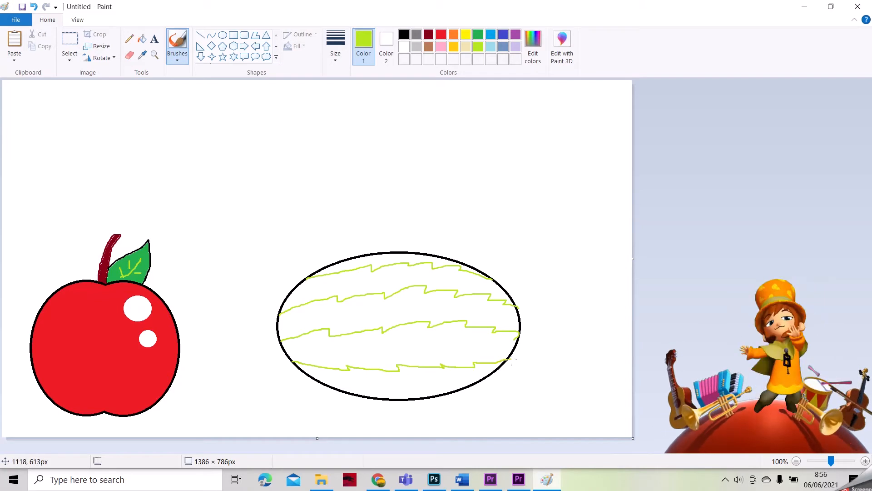
drag(346, 392, 399, 391)
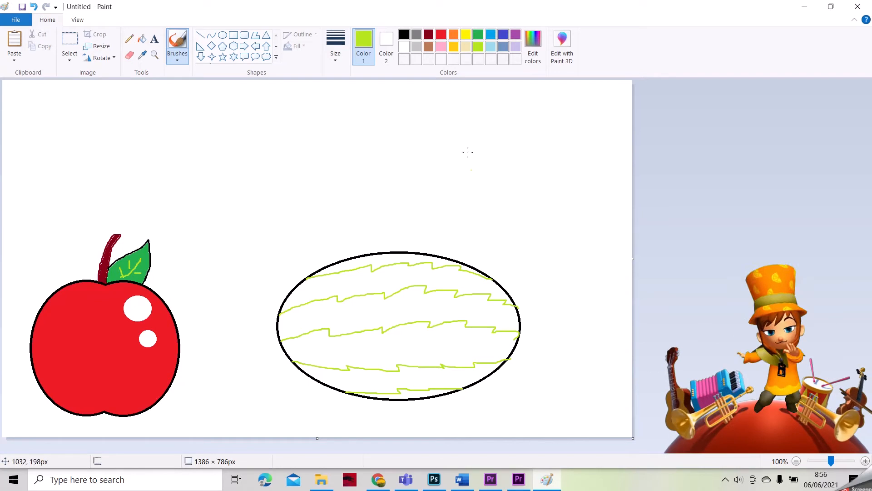
Step: Fill the watermelon's bands alternately lime green and dark green
click(142, 38)
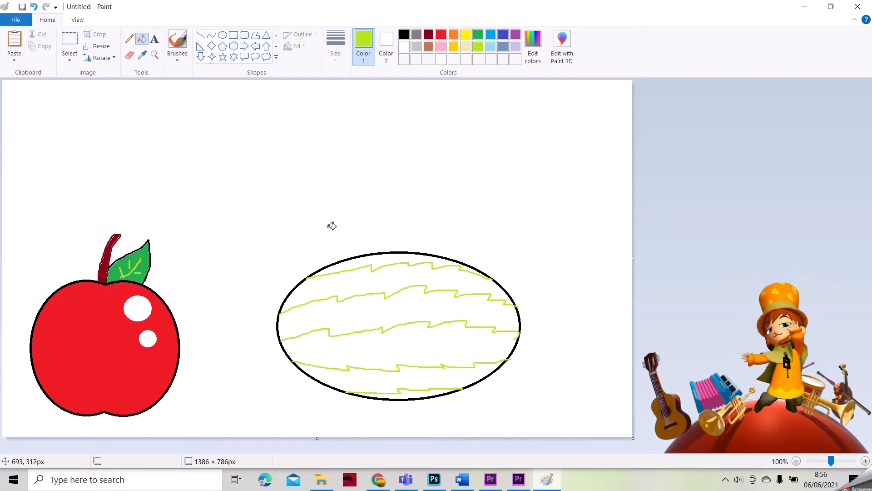
click(388, 260)
click(388, 314)
click(389, 374)
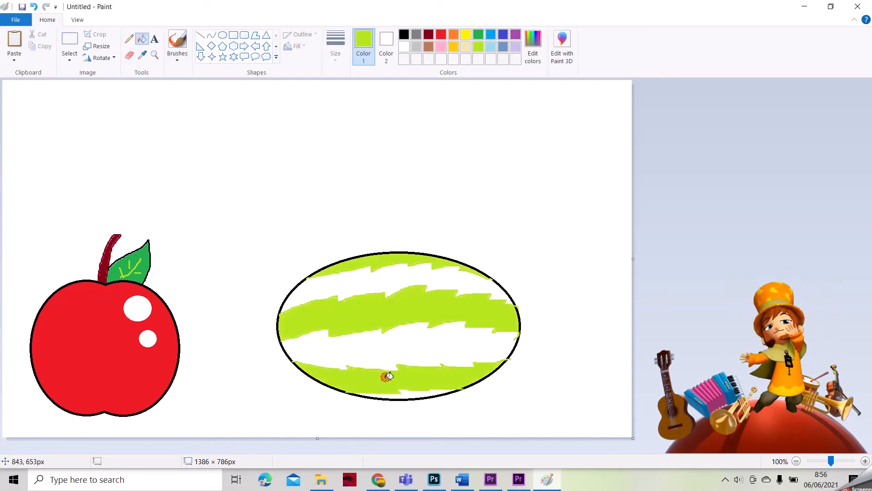
click(478, 35)
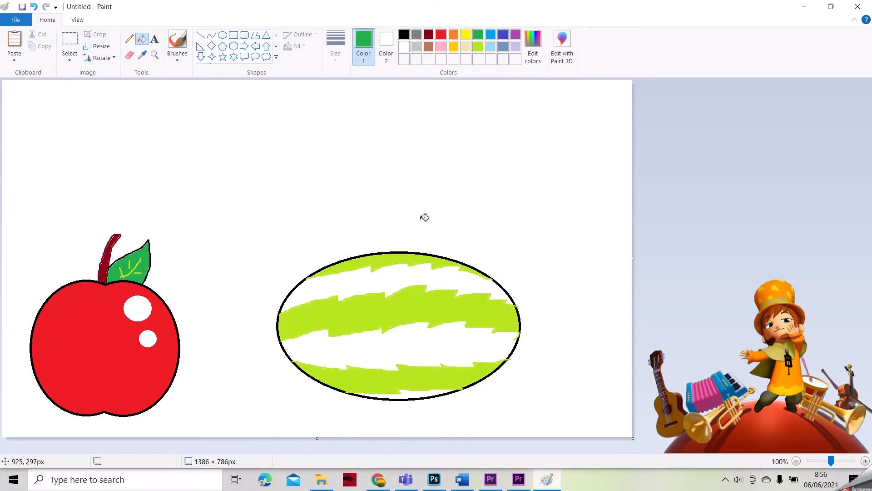
click(403, 272)
click(389, 343)
click(411, 395)
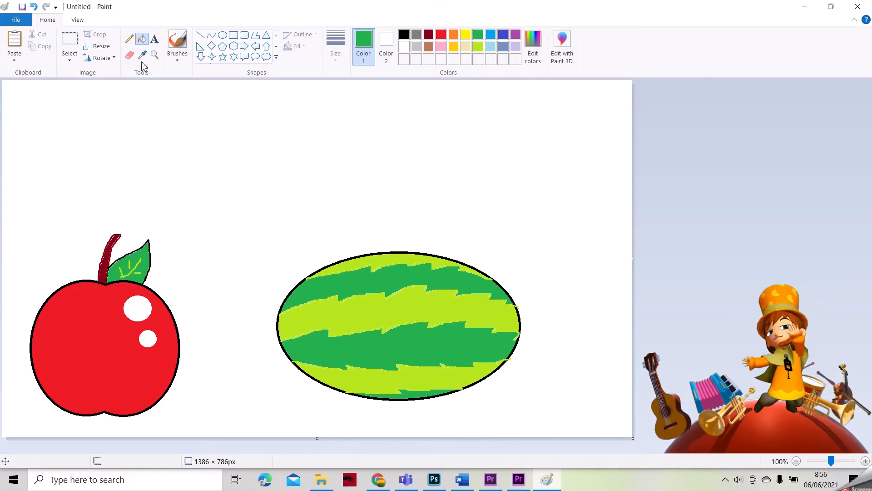
Step: Enlarge the watermelon slightly and shift it left toward the apple
click(69, 43)
drag(268, 246, 528, 409)
drag(434, 292, 394, 314)
drag(483, 268, 524, 253)
drag(425, 315, 418, 321)
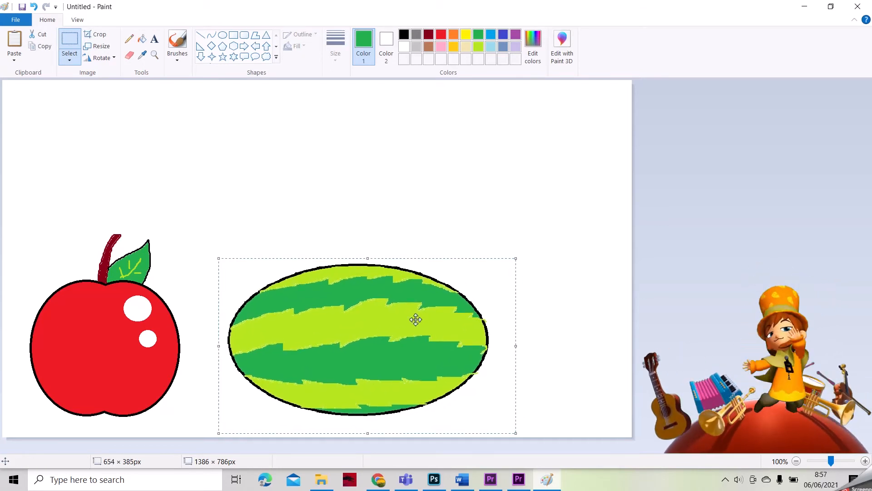
Step: Draw a black circle above the watermelon for the orange
click(279, 185)
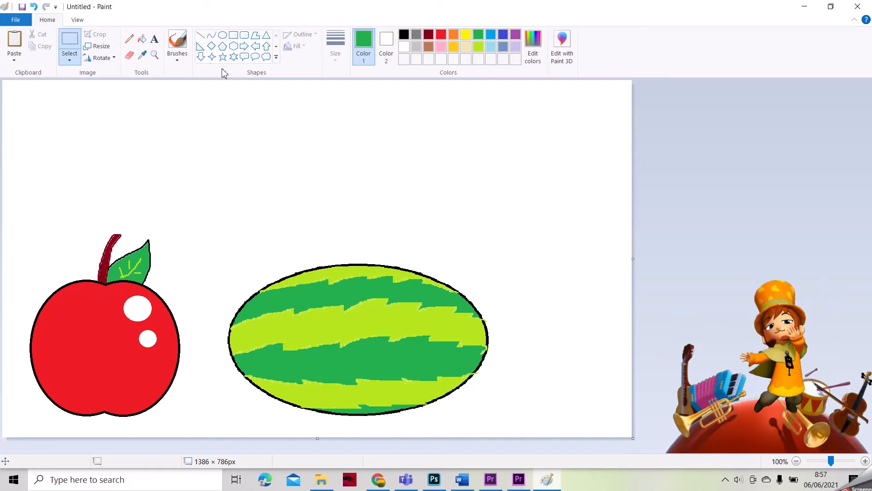
click(404, 35)
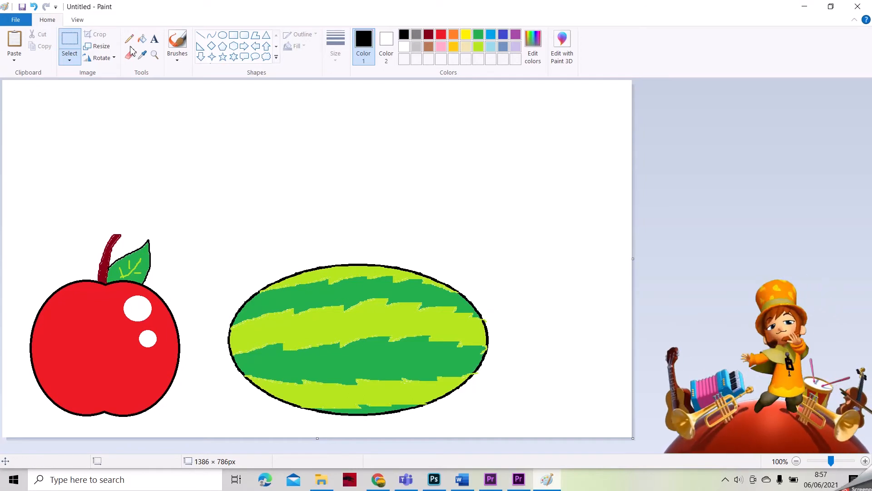
click(222, 35)
drag(216, 128, 299, 218)
mouse_move(268, 172)
mouse_down()
mouse_move(271, 197)
mouse_move(270, 180)
mouse_up()
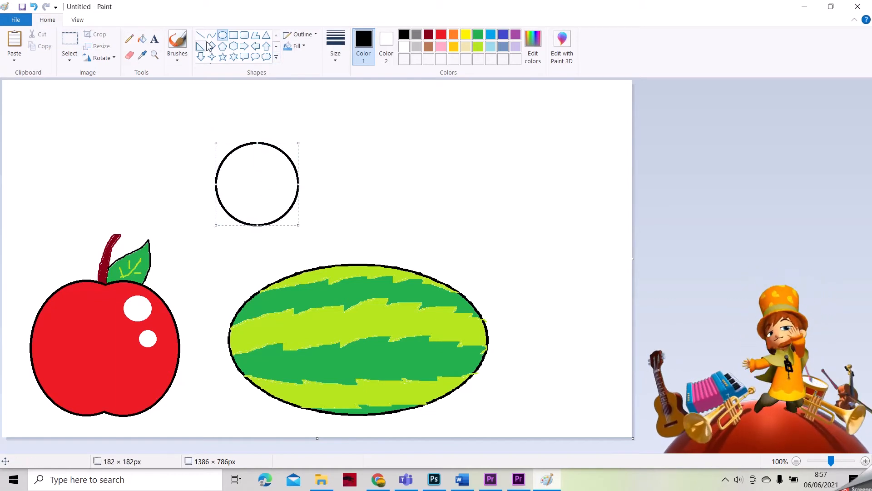
Step: Add a leaf, fill the circle orange and the leaf green, and brush a yellow-green vein
click(180, 42)
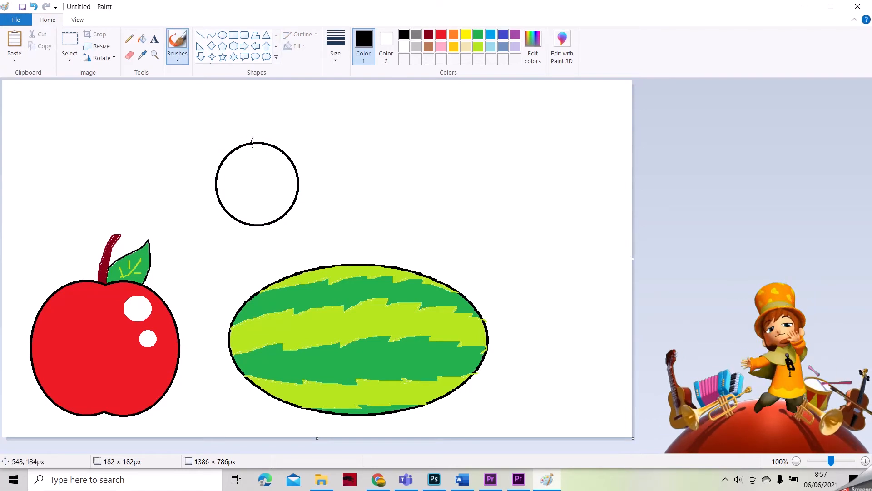
drag(252, 143, 264, 122)
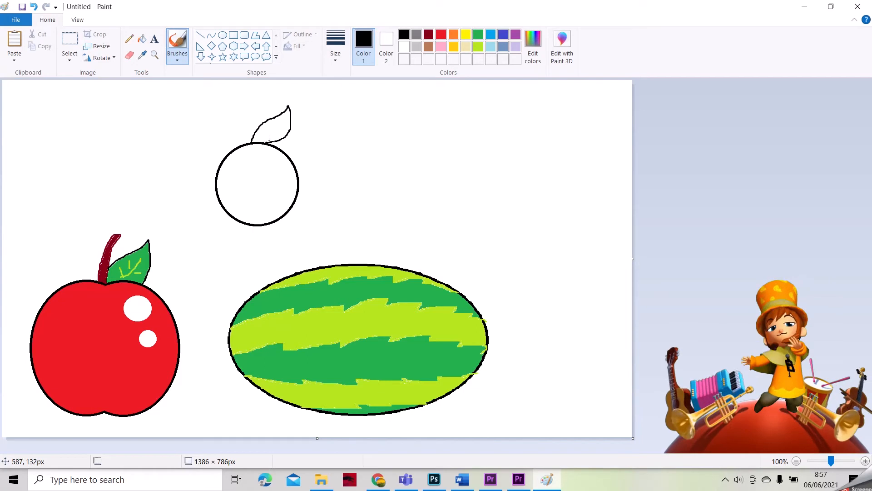
click(454, 36)
click(142, 39)
click(264, 166)
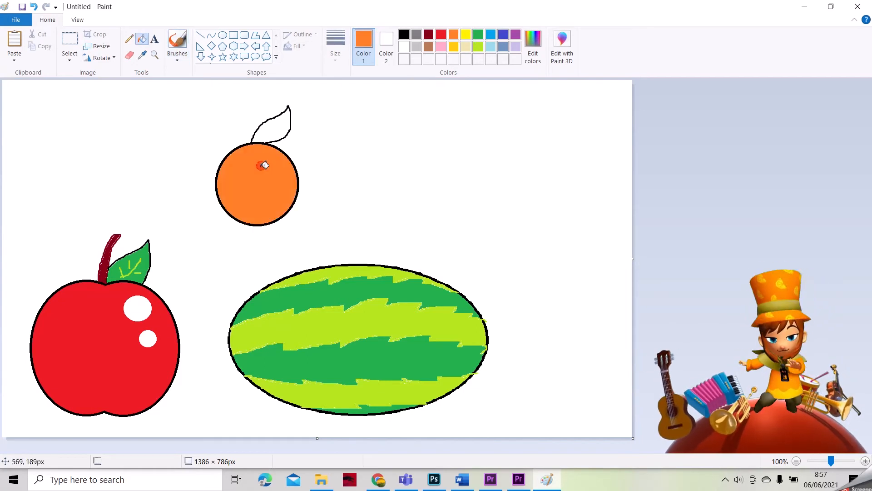
click(478, 36)
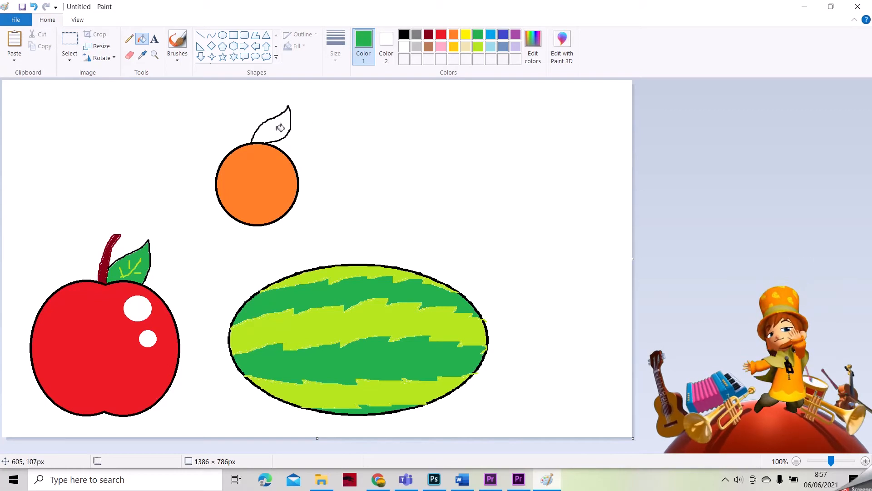
click(280, 127)
click(177, 42)
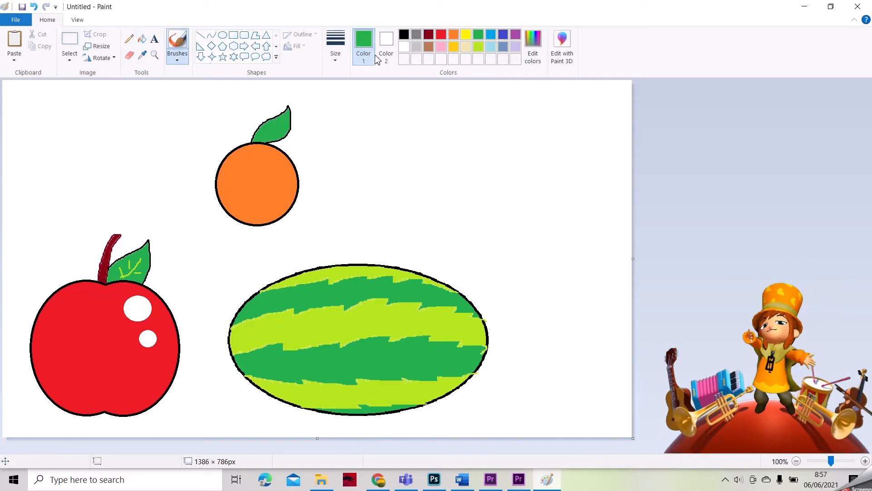
click(479, 47)
drag(263, 138, 280, 128)
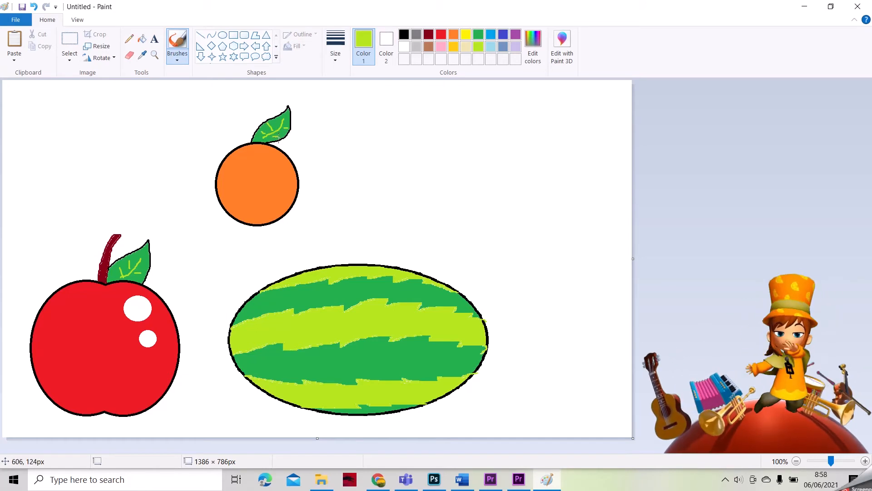
Step: Add two white highlight spots on the orange
click(404, 47)
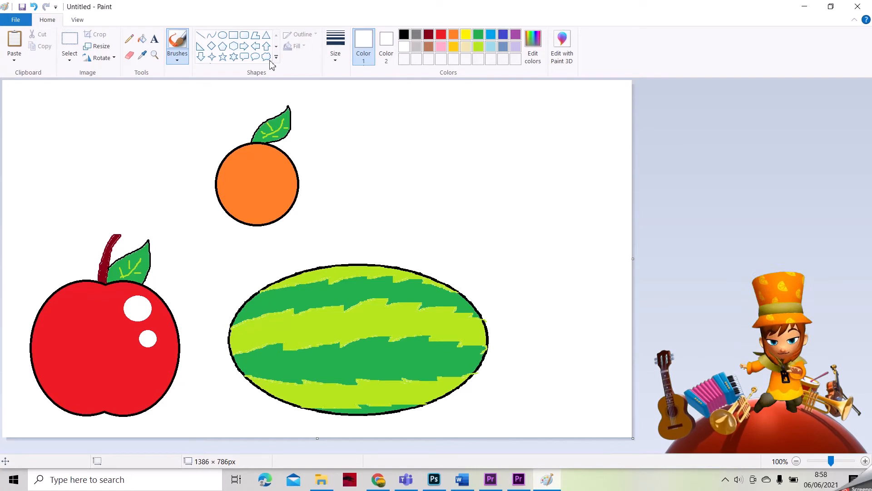
click(222, 35)
mouse_move(262, 157)
mouse_down()
mouse_move(281, 176)
mouse_move(281, 194)
mouse_up()
key(ctrl+z)
click(142, 39)
click(272, 166)
click(277, 189)
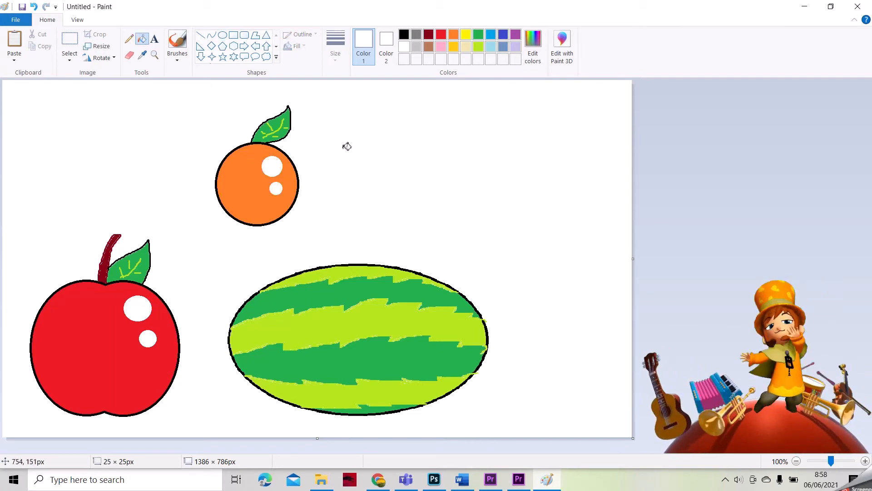
Step: Move the orange to the top-left corner of the canvas
click(70, 40)
drag(204, 97, 315, 238)
drag(261, 202, 105, 195)
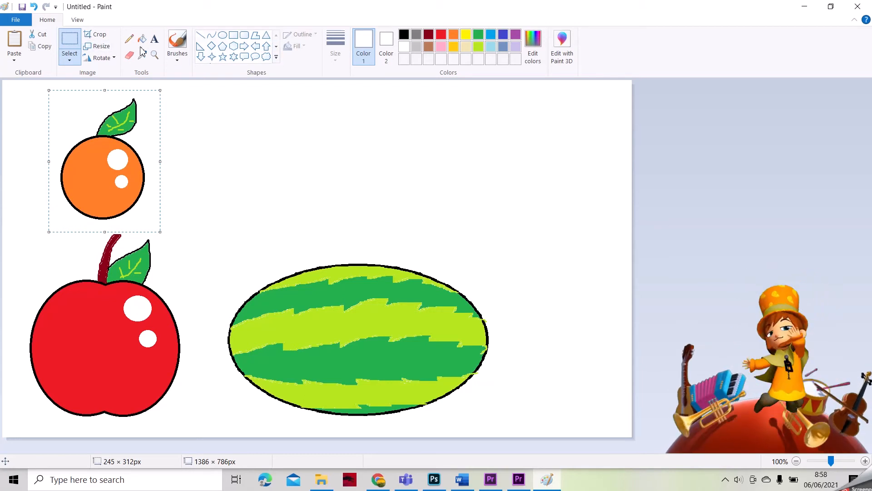
Step: Draw a black heart outline right of the orange and erase the dip between its lobes
click(155, 39)
click(180, 42)
click(277, 57)
click(202, 69)
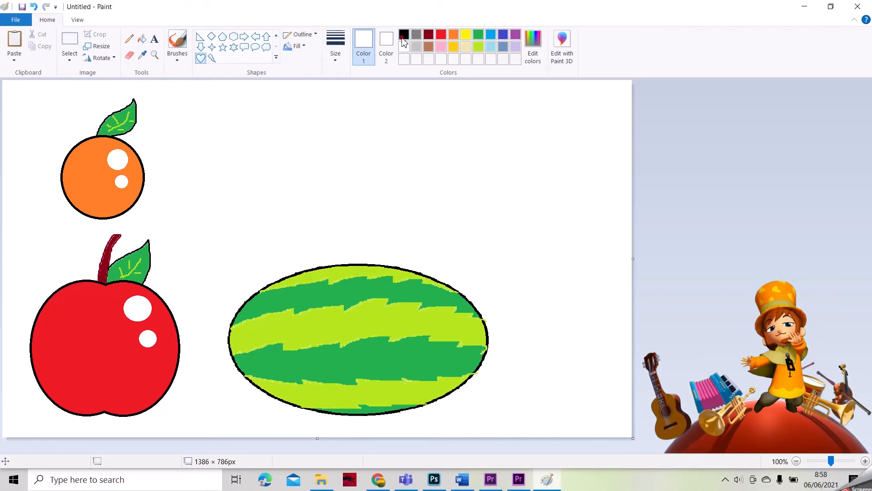
click(404, 34)
drag(386, 120, 426, 171)
mouse_move(490, 209)
mouse_down()
mouse_move(503, 214)
mouse_move(487, 216)
mouse_move(485, 201)
mouse_up()
drag(442, 174, 377, 189)
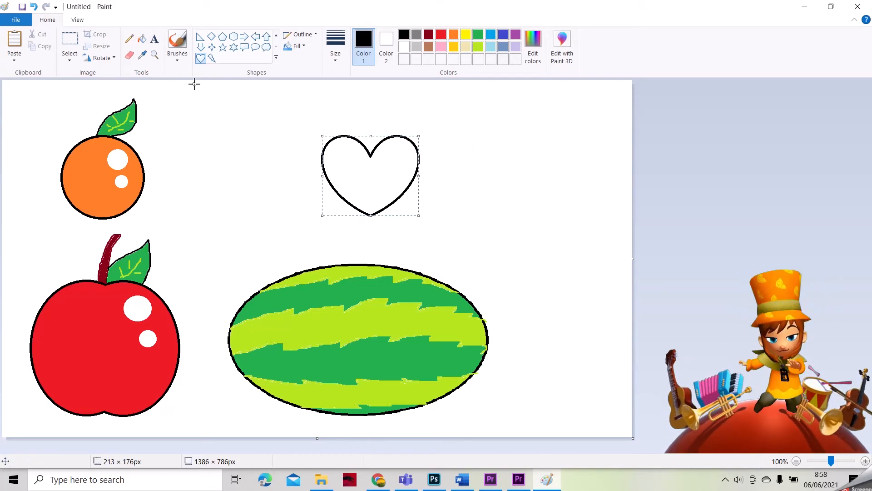
click(130, 55)
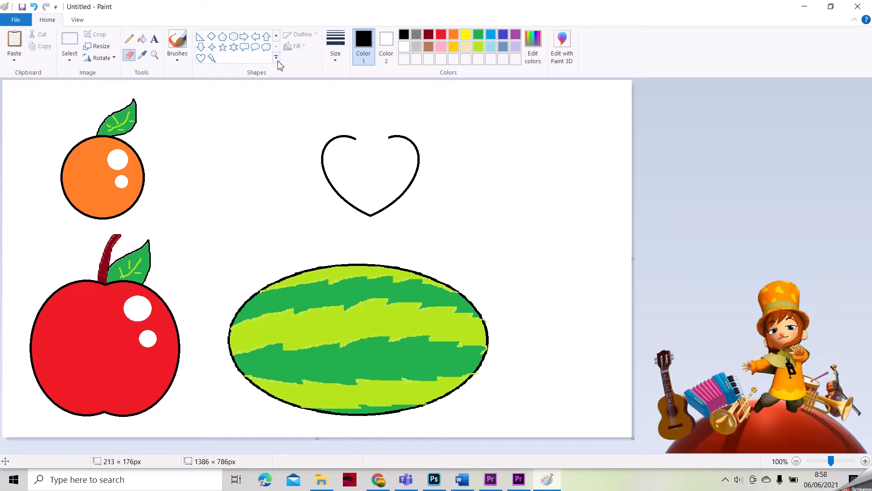
click(234, 48)
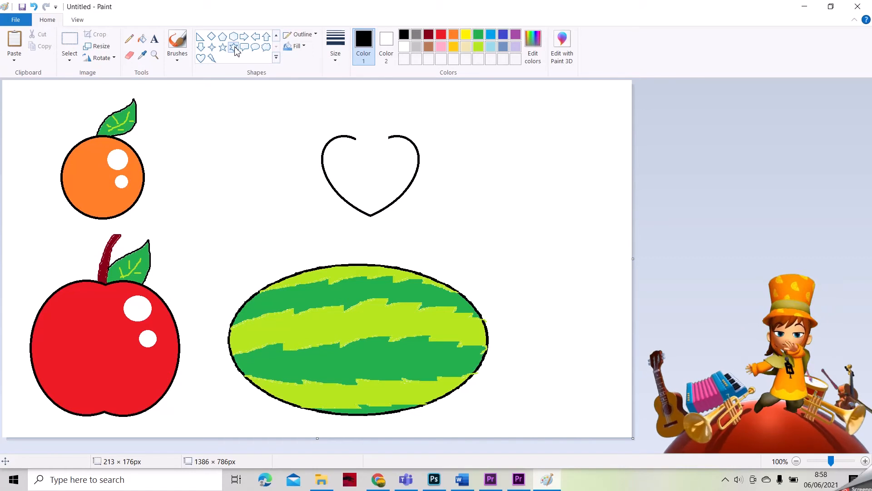
Step: Draw a six-pointed star over the heart's top, fill the heart red and the star green
mouse_move(484, 144)
mouse_down()
mouse_move(555, 179)
mouse_move(487, 147)
mouse_move(403, 135)
mouse_move(388, 142)
mouse_move(406, 140)
mouse_move(374, 120)
mouse_move(396, 138)
mouse_up()
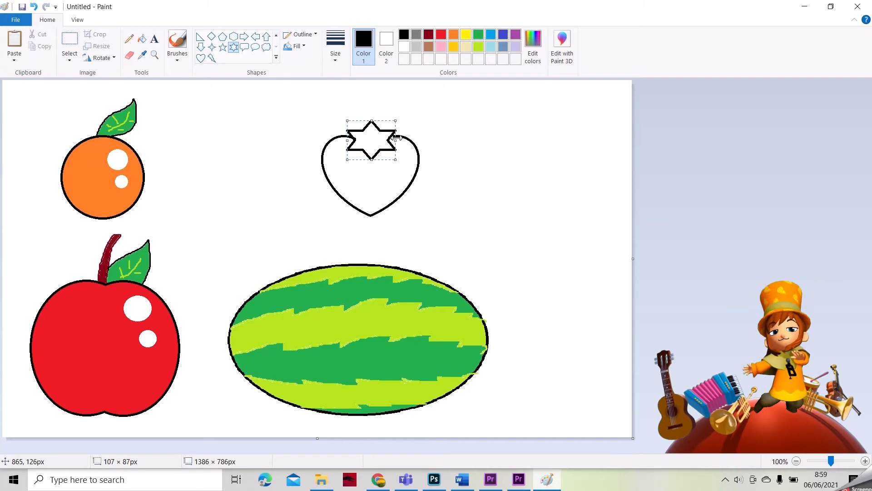
click(417, 120)
click(441, 35)
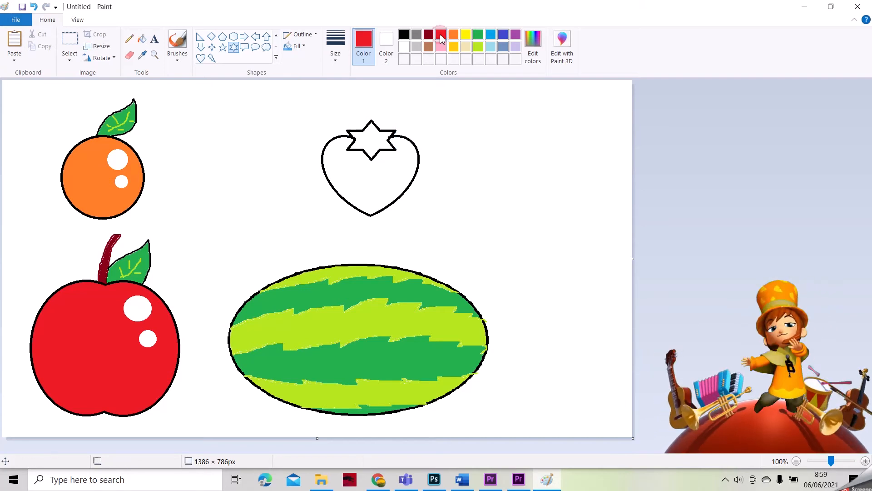
click(142, 39)
click(379, 188)
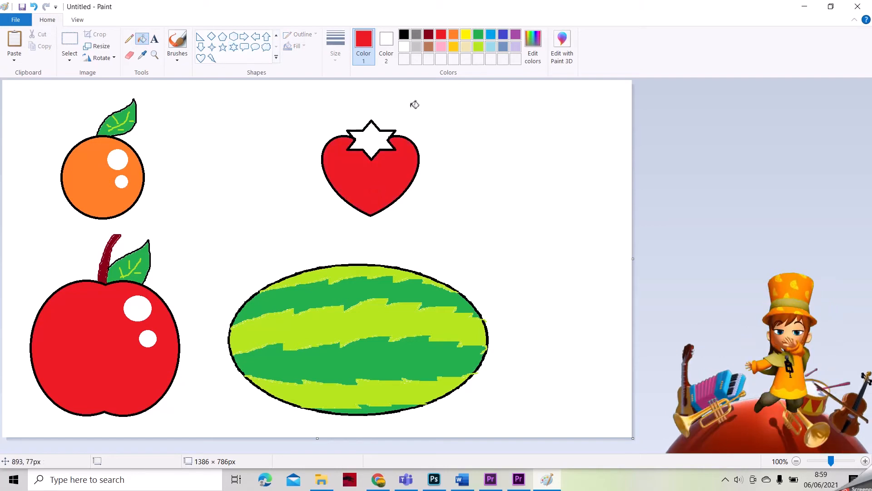
click(478, 35)
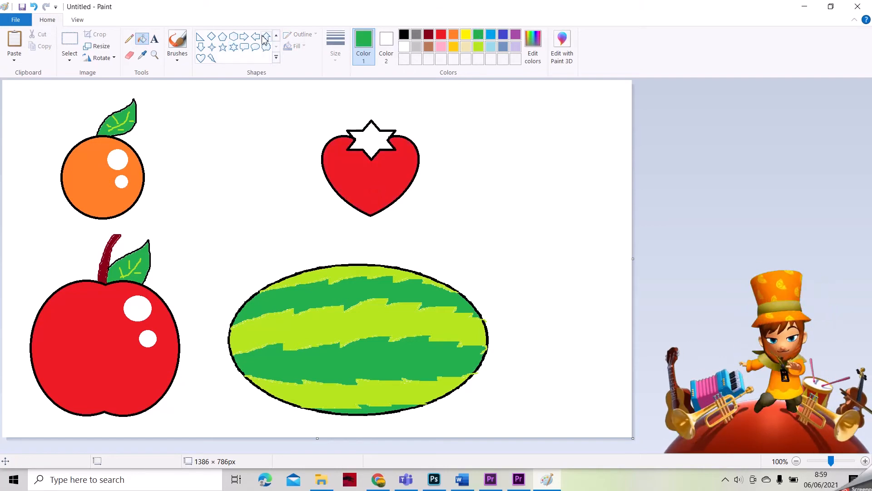
click(379, 136)
Step: Brush a stem above the strawberry and fill it dark red
click(178, 45)
click(429, 34)
drag(364, 128, 350, 101)
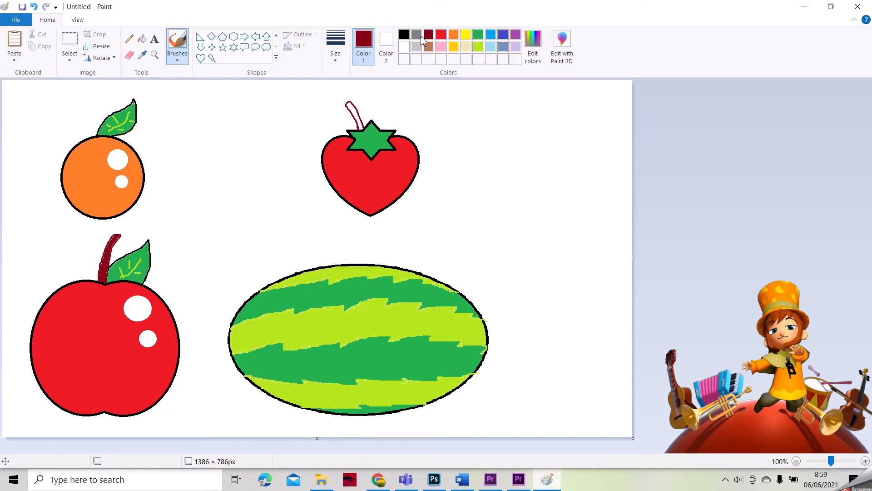
click(142, 39)
click(353, 108)
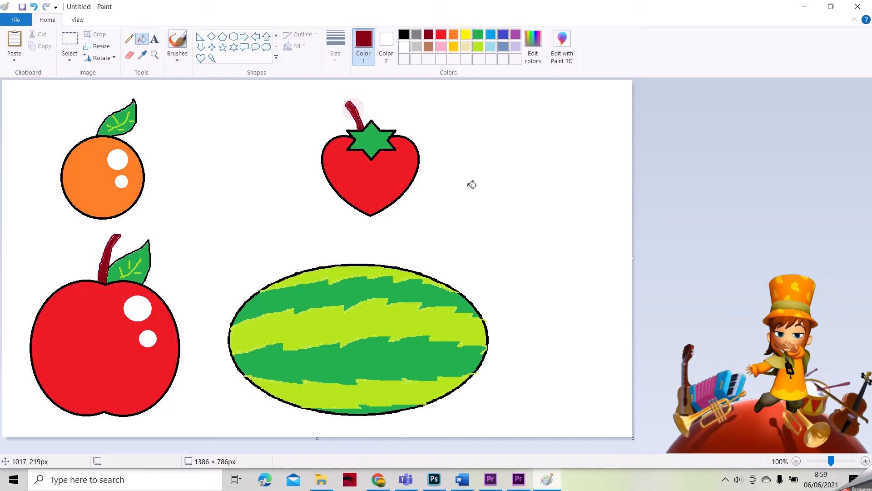
Step: Switch to a black airbrush and undo the stray mark on the strawberry
click(177, 54)
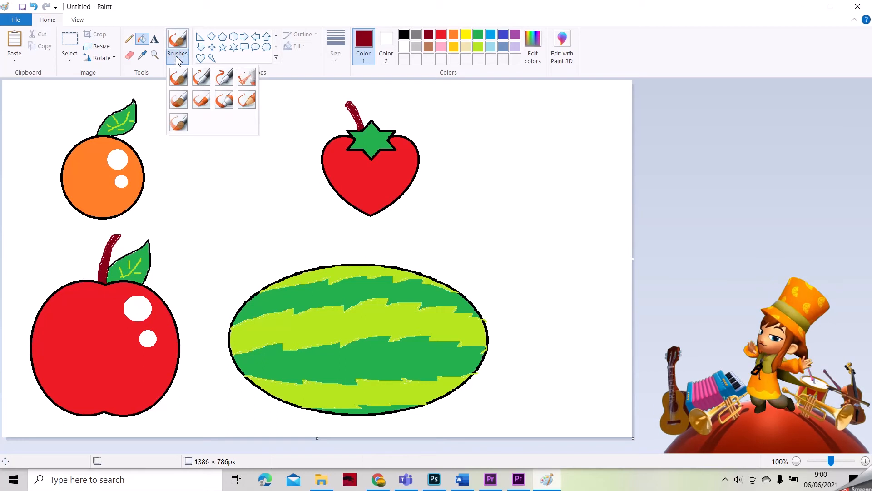
click(246, 77)
click(404, 34)
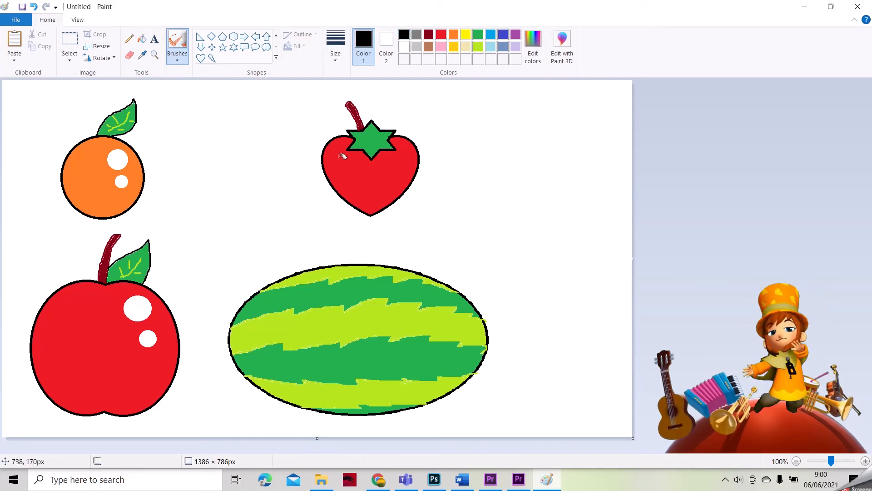
key(ctrl+z)
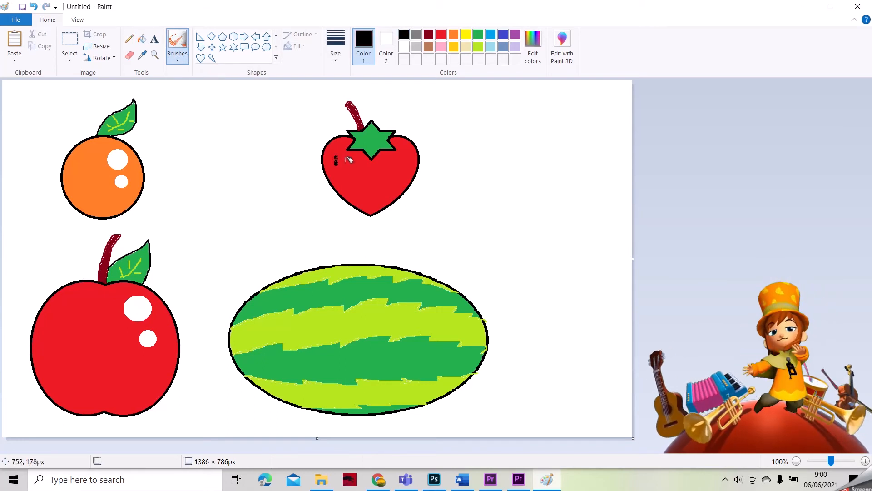
Step: Spray black seeds all over the red strawberry
click(351, 167)
click(344, 181)
click(365, 195)
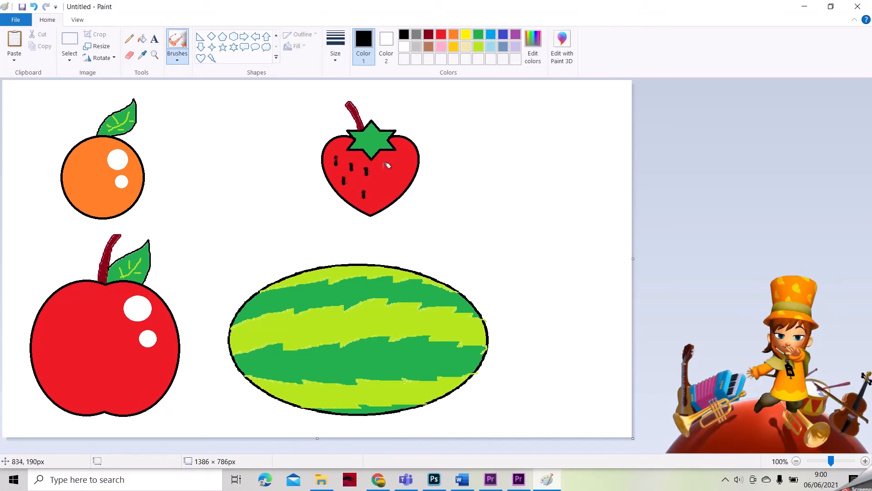
click(380, 202)
click(399, 161)
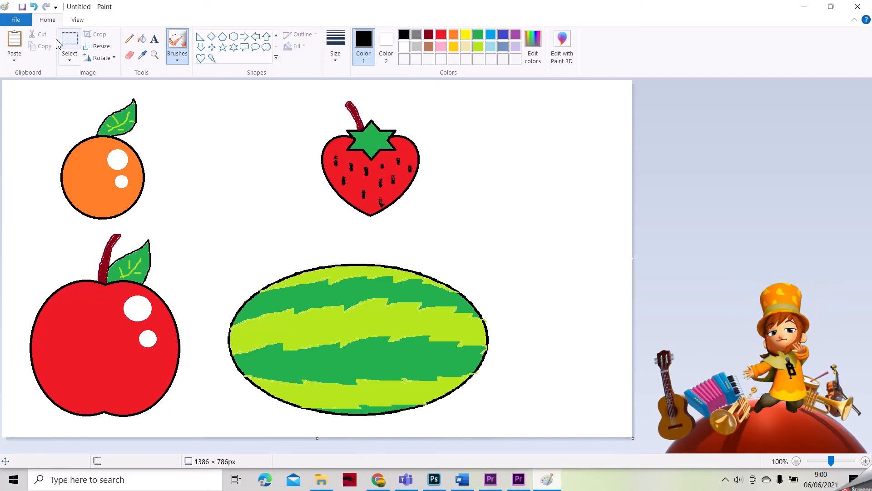
click(71, 43)
Step: Move the strawberry left beside the orange and draw a black mango outline to its right
mouse_move(298, 98)
mouse_down()
mouse_move(396, 163)
mouse_move(435, 222)
mouse_up()
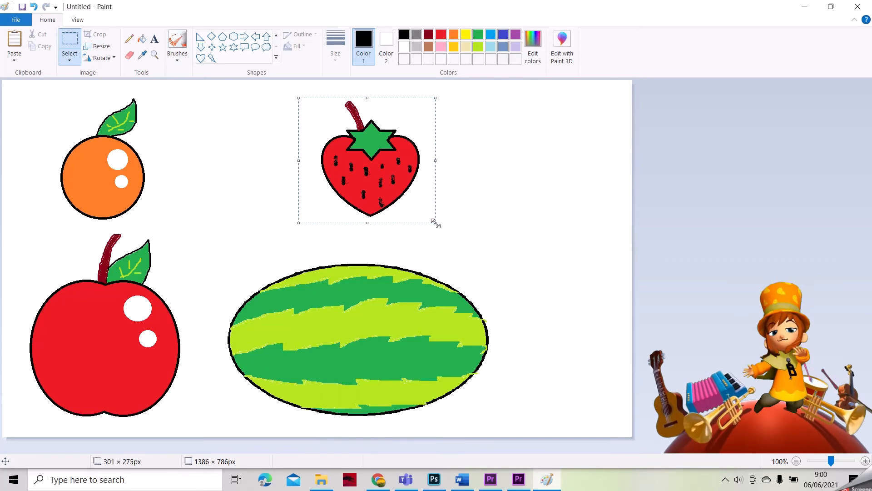
drag(385, 182, 249, 190)
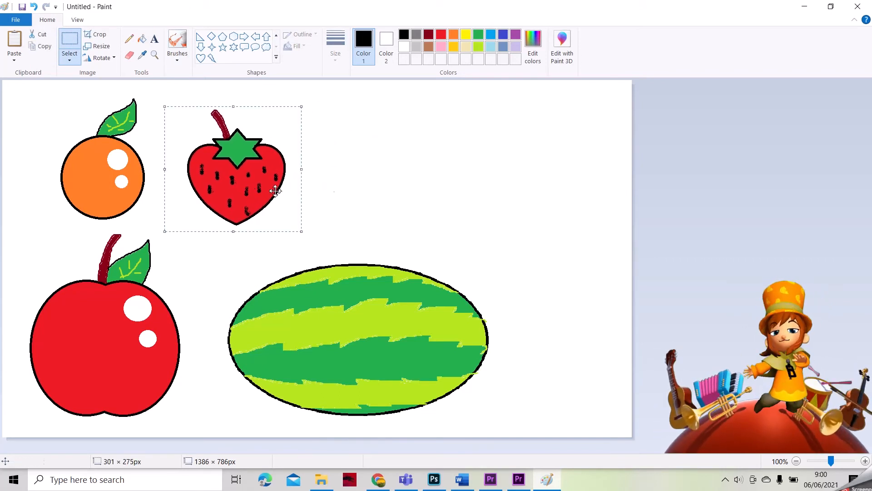
click(177, 44)
mouse_move(456, 135)
mouse_down()
mouse_move(413, 153)
mouse_move(381, 183)
mouse_move(382, 201)
mouse_up()
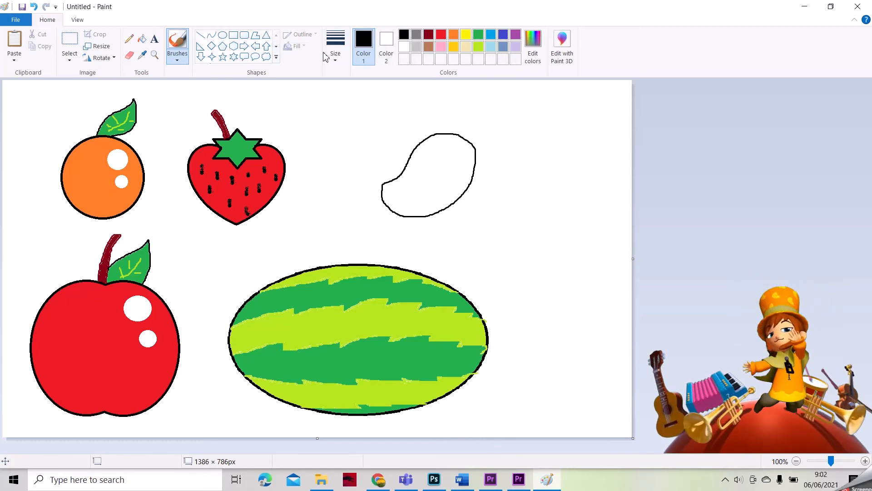
click(429, 35)
Step: Brush a dark red stem on the mango, fill the body green and the stem dark red
click(184, 43)
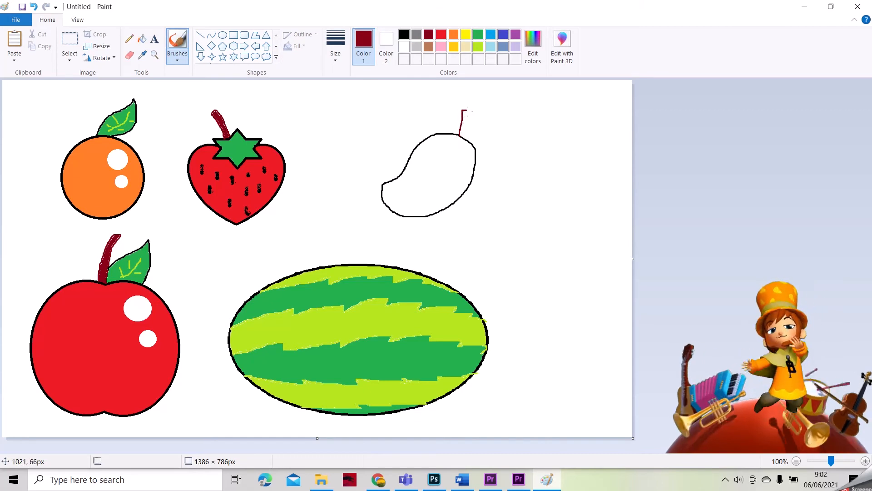
drag(466, 120, 462, 138)
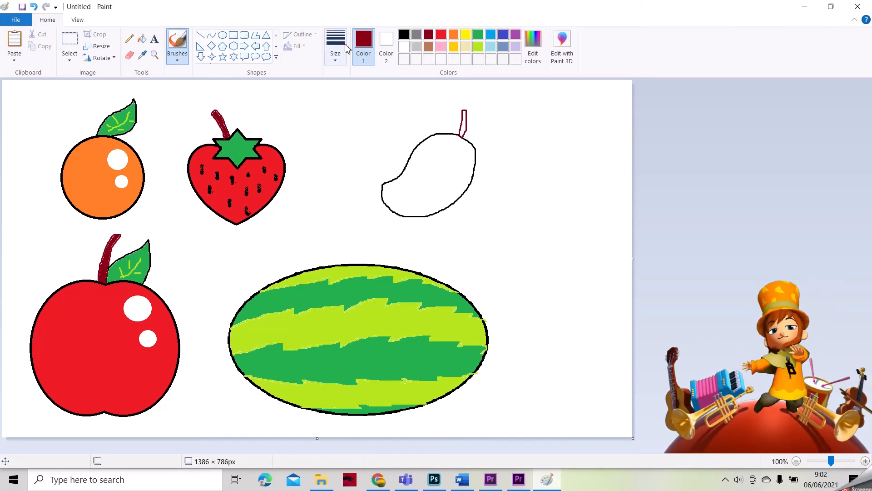
click(404, 36)
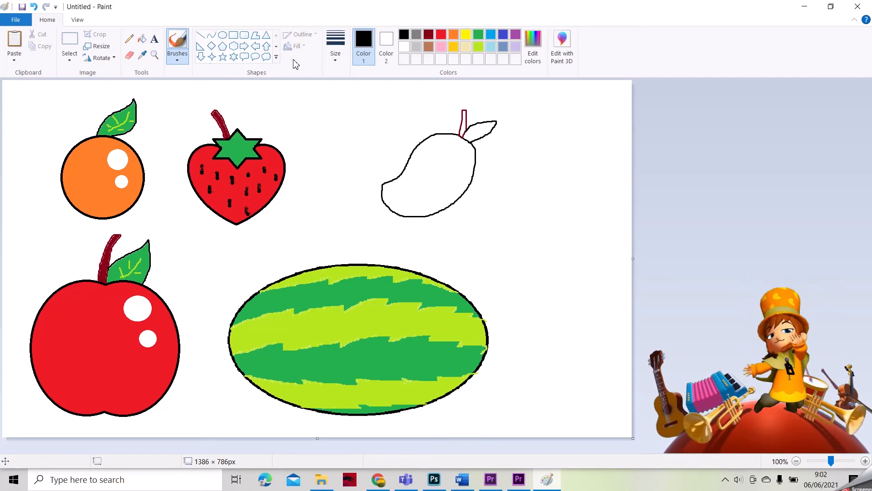
click(479, 35)
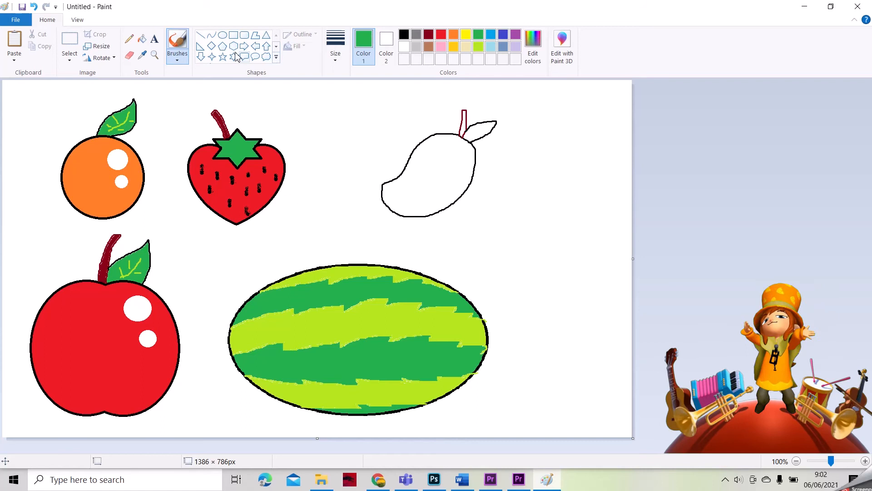
click(142, 40)
click(437, 169)
click(477, 133)
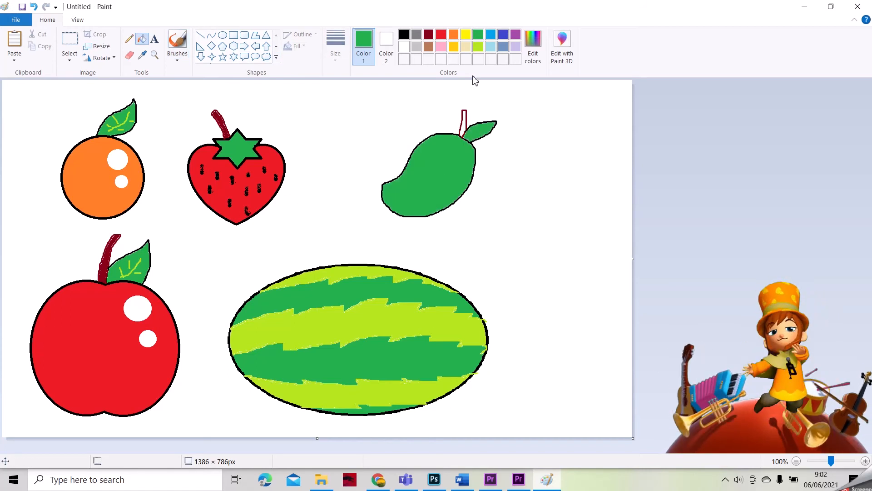
click(428, 35)
click(464, 122)
Step: Fill the leaf lime and add two lime-filled oval spots on the mango body
click(478, 46)
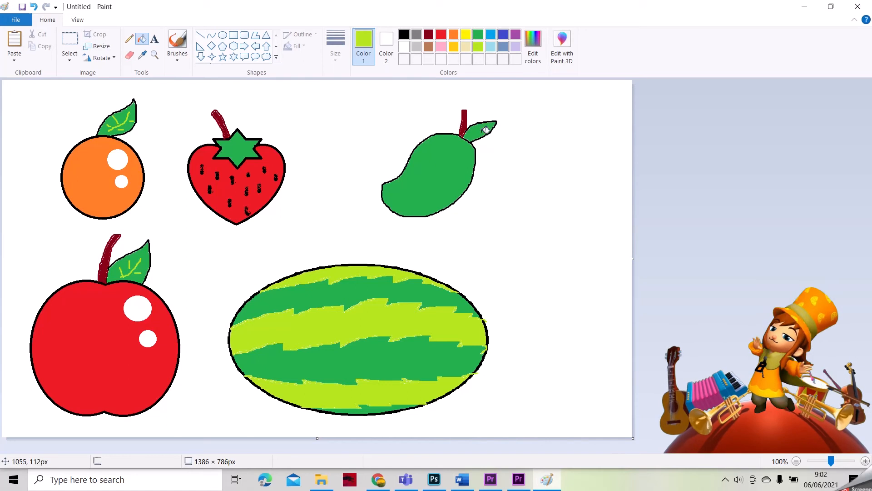
click(486, 130)
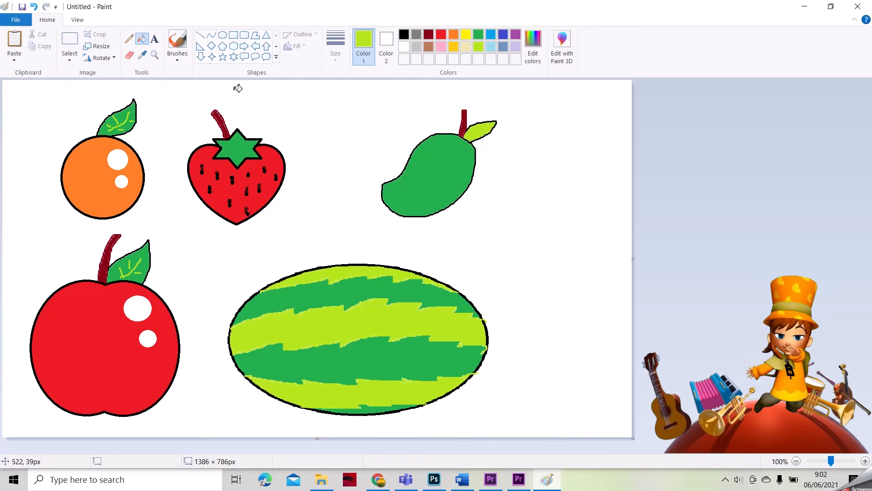
click(222, 35)
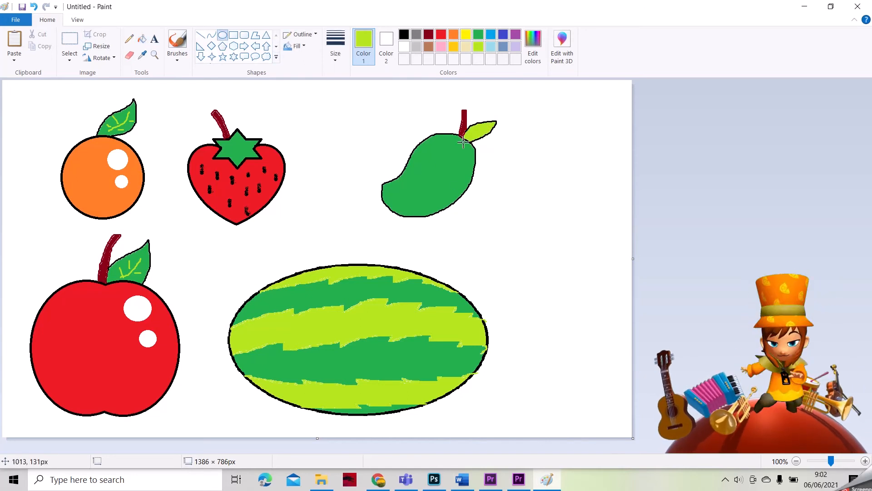
drag(452, 154, 462, 167)
key(ctrl+z)
drag(428, 142, 427, 171)
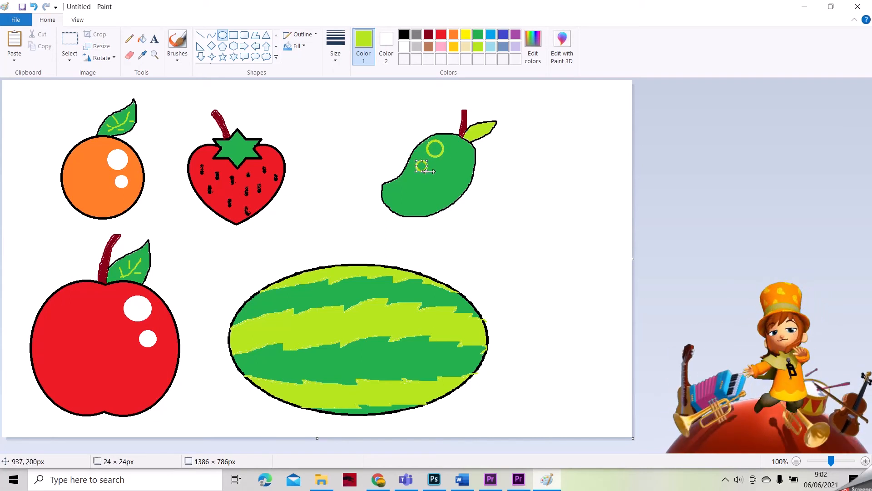
click(142, 39)
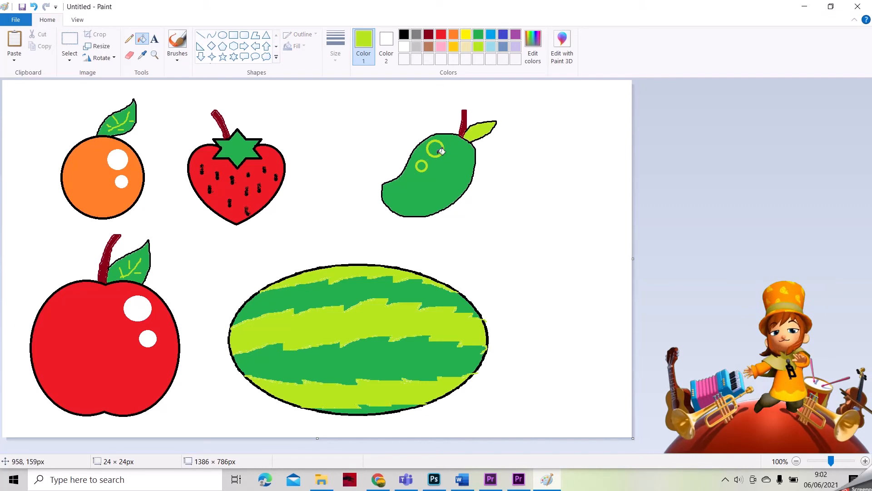
click(436, 149)
click(421, 167)
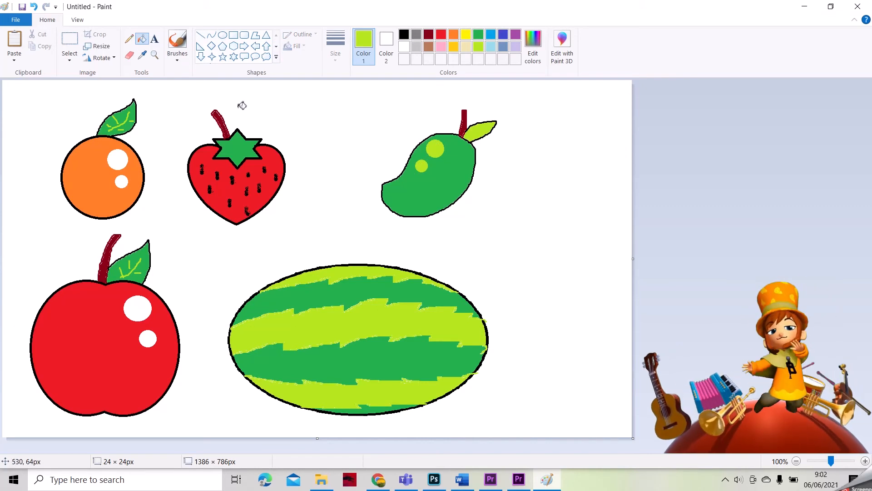
Step: Brush a green vein along the lime leaf
click(69, 42)
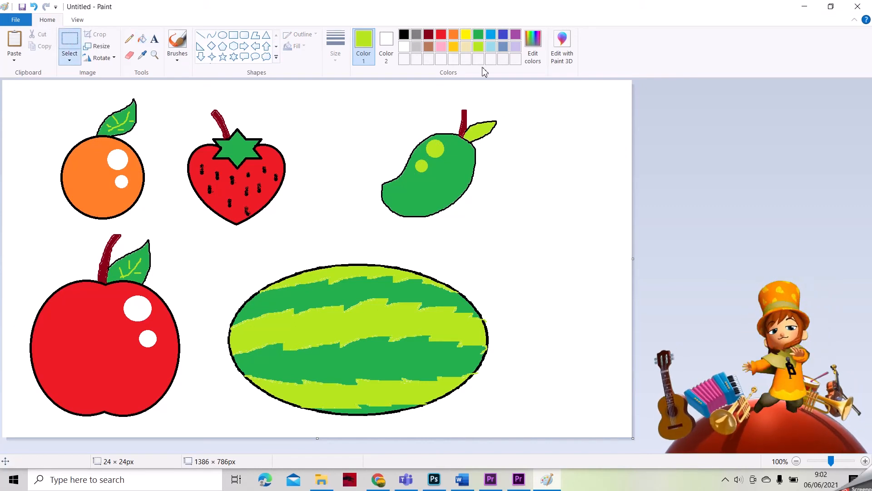
click(478, 34)
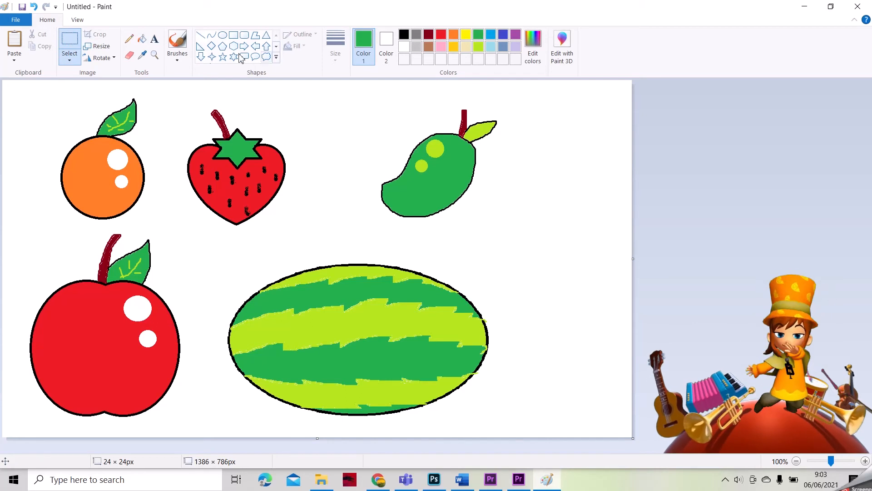
click(178, 41)
mouse_move(471, 135)
mouse_down()
mouse_move(488, 126)
mouse_move(476, 127)
mouse_move(474, 138)
mouse_up()
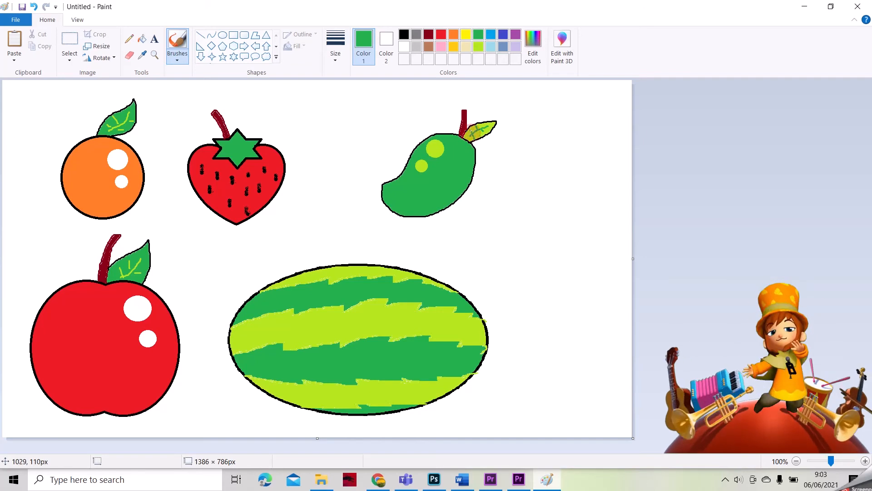
Step: Select the mango and shift it left, slightly down, nearer the strawberry
click(70, 45)
drag(369, 99, 511, 228)
drag(442, 189, 389, 202)
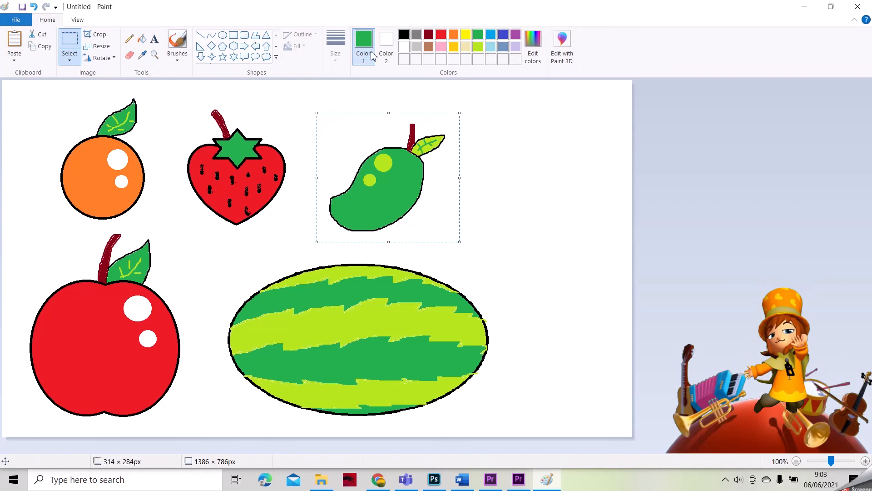
click(430, 35)
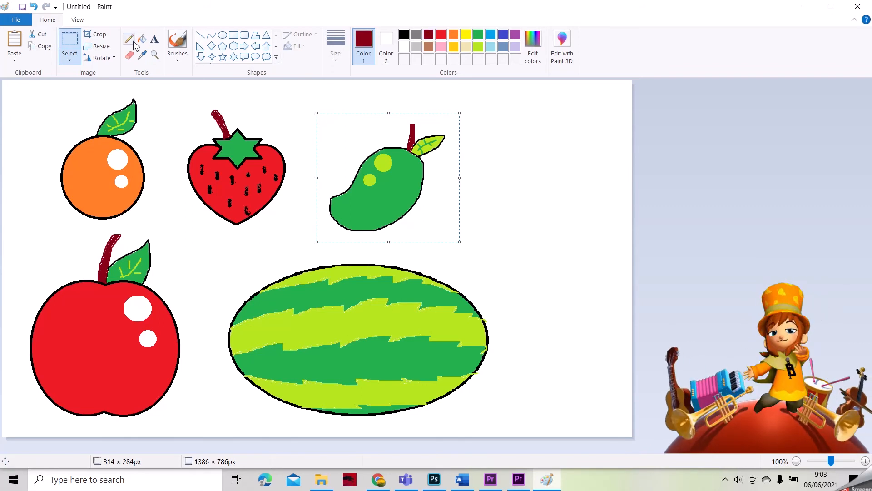
click(441, 35)
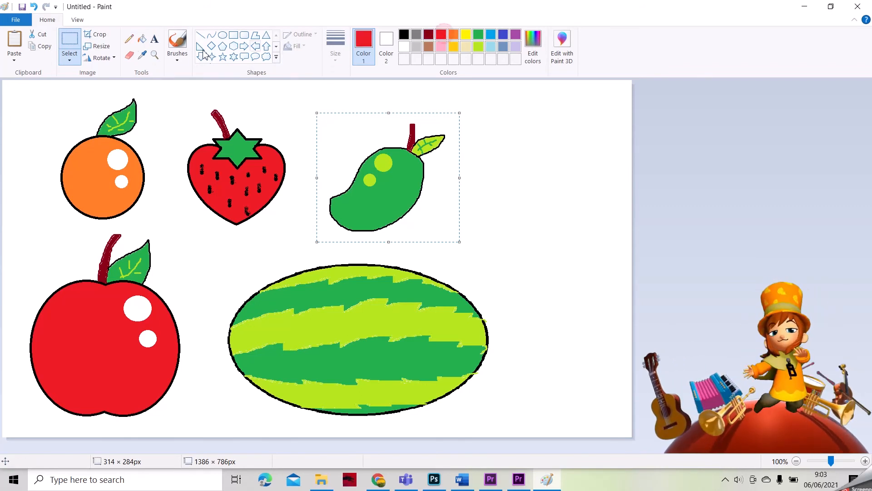
click(177, 40)
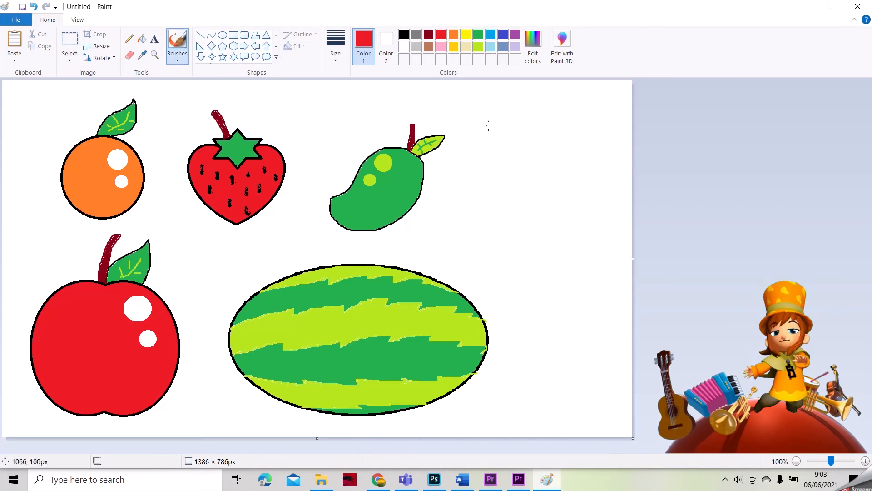
Step: Outline a red letter I with a red heart shape beside it
drag(487, 112, 492, 150)
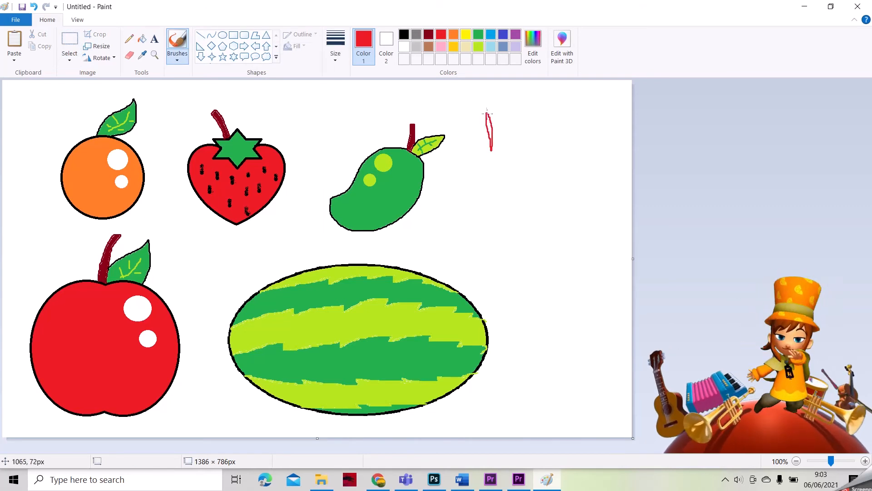
key(ctrl+z)
mouse_move(480, 112)
mouse_down()
mouse_move(481, 146)
mouse_move(490, 152)
mouse_up()
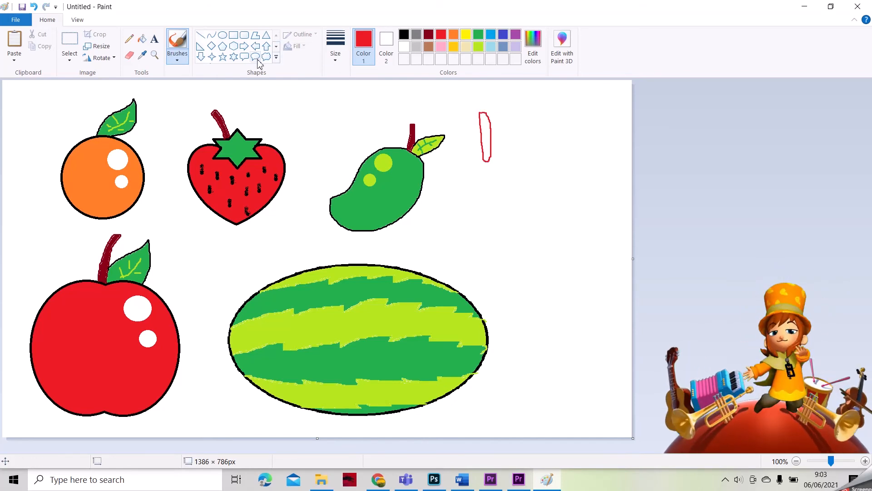
click(276, 58)
click(202, 69)
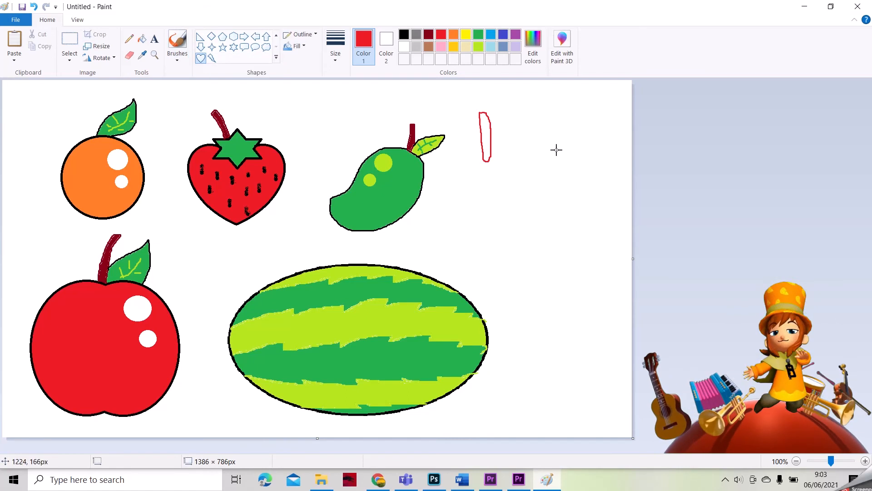
drag(517, 113, 577, 164)
drag(454, 200, 464, 240)
key(ctrl+z)
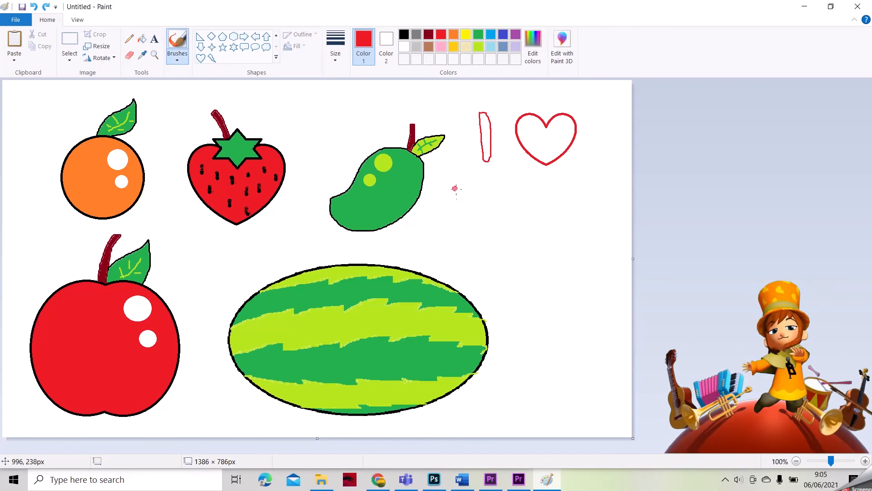
Step: Outline the red letters of FRUITS below the heart
drag(455, 188, 462, 236)
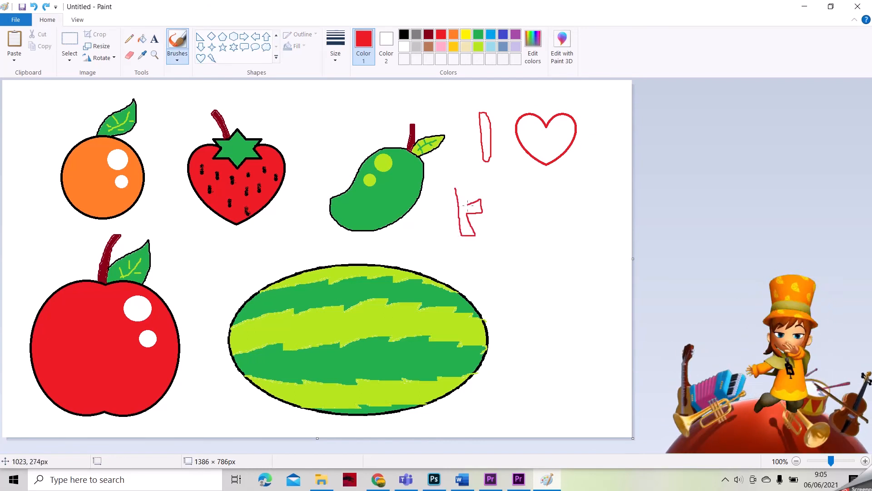
mouse_move(480, 192)
mouse_down()
mouse_move(454, 186)
mouse_move(487, 209)
mouse_move(490, 237)
mouse_move(497, 218)
mouse_move(519, 236)
mouse_move(503, 212)
mouse_move(502, 187)
mouse_up()
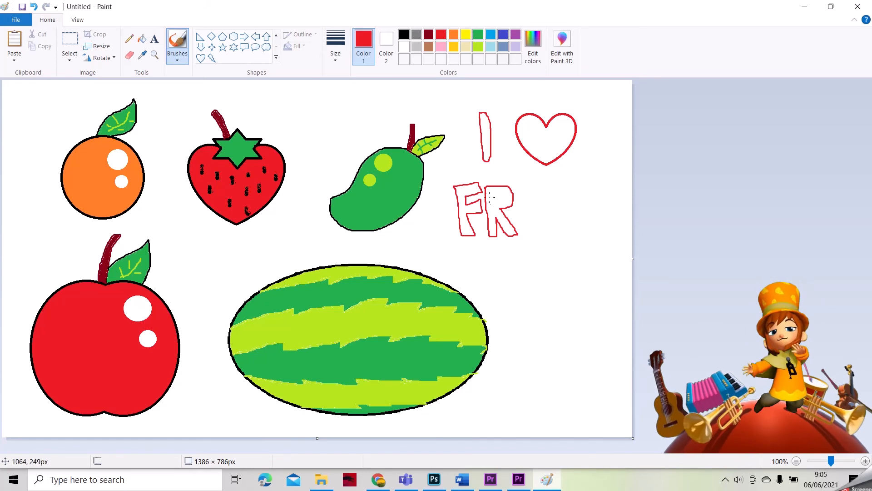
mouse_move(523, 189)
mouse_down()
mouse_move(526, 234)
mouse_move(537, 239)
mouse_move(538, 192)
mouse_up()
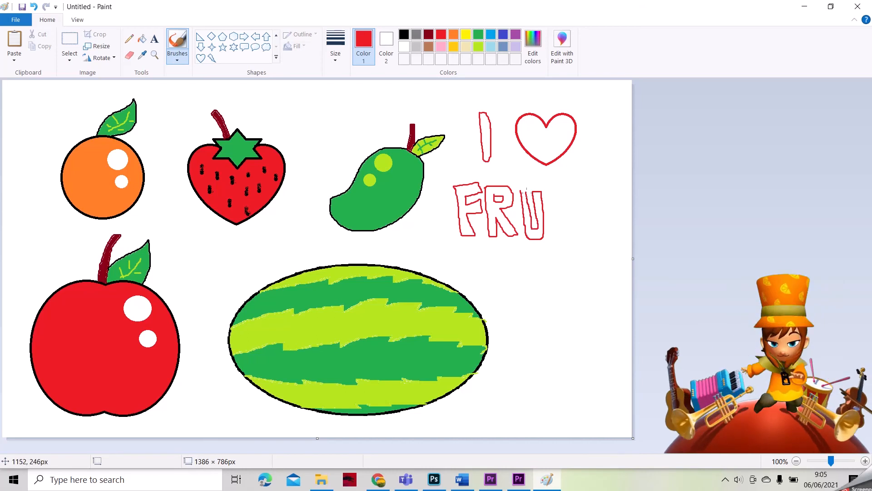
mouse_move(554, 196)
mouse_down()
mouse_move(552, 242)
mouse_move(561, 193)
mouse_move(551, 189)
mouse_move(574, 206)
mouse_move(589, 204)
mouse_move(590, 195)
mouse_move(565, 191)
mouse_move(577, 206)
mouse_move(577, 243)
mouse_move(597, 199)
mouse_move(596, 215)
mouse_move(613, 228)
mouse_move(598, 244)
mouse_move(612, 243)
mouse_move(615, 218)
mouse_move(599, 201)
mouse_up()
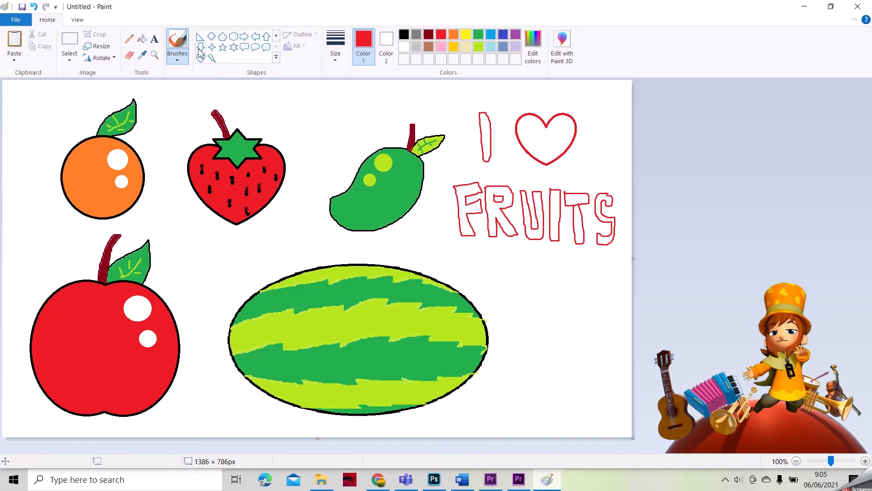
Step: Fill the I, the heart and the letters F, R, U, I, T, S solid red
click(142, 38)
click(486, 136)
click(546, 139)
click(475, 207)
click(492, 207)
click(530, 212)
click(555, 212)
click(582, 199)
click(604, 199)
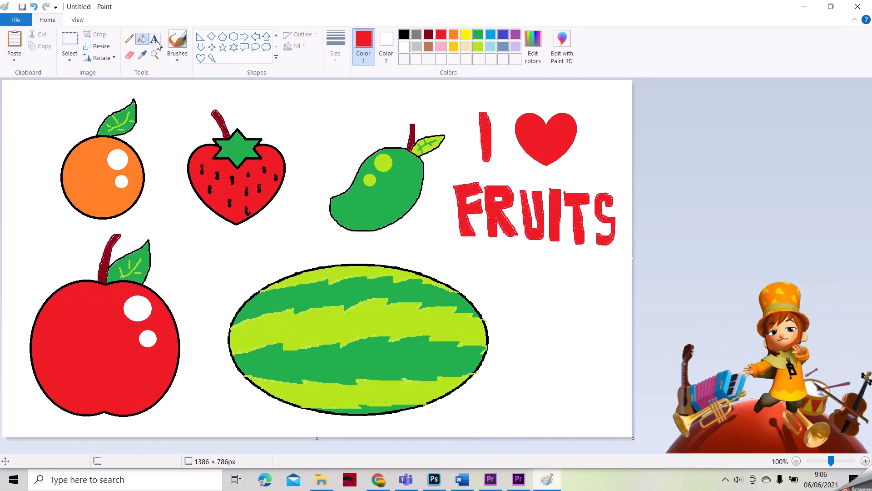
Step: Add a small white-filled circle highlight on the red heart
click(386, 46)
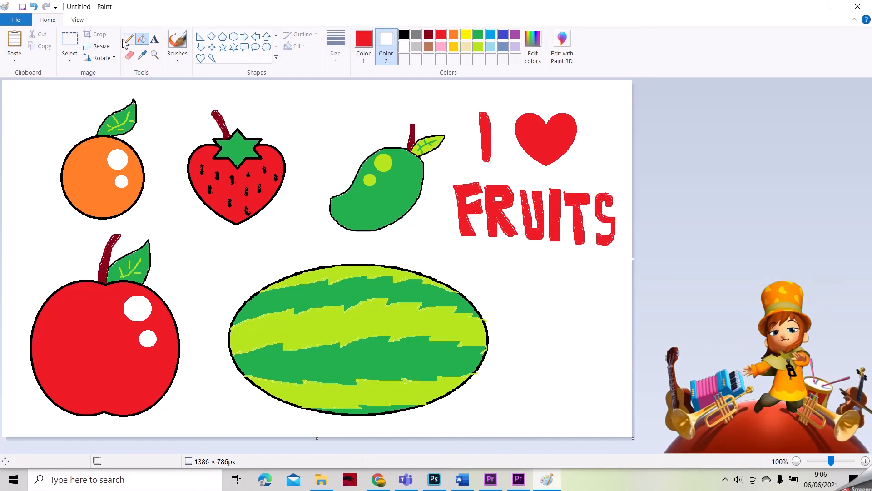
click(276, 35)
click(223, 35)
drag(556, 125, 566, 136)
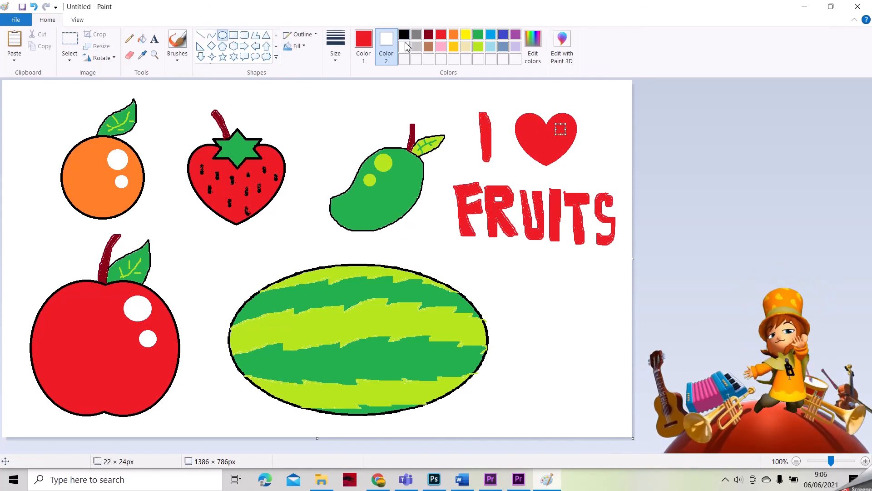
key(ctrl+z)
click(366, 45)
click(404, 46)
drag(556, 125, 566, 134)
click(142, 38)
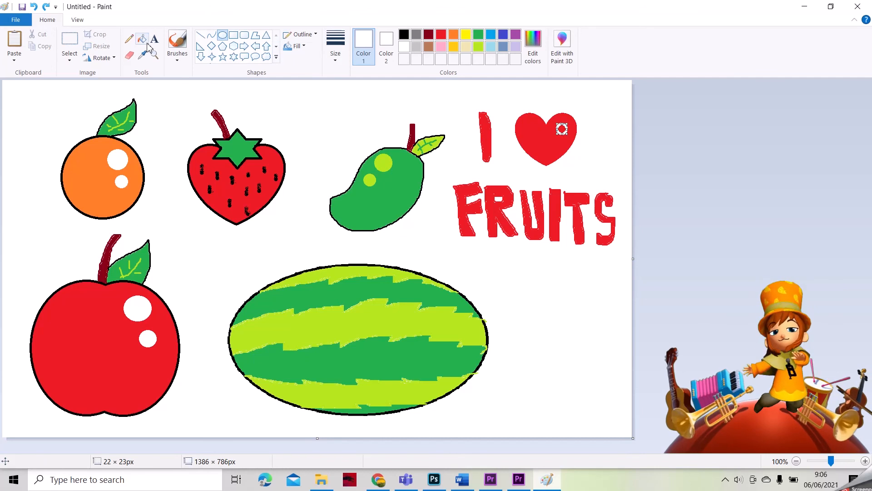
click(563, 129)
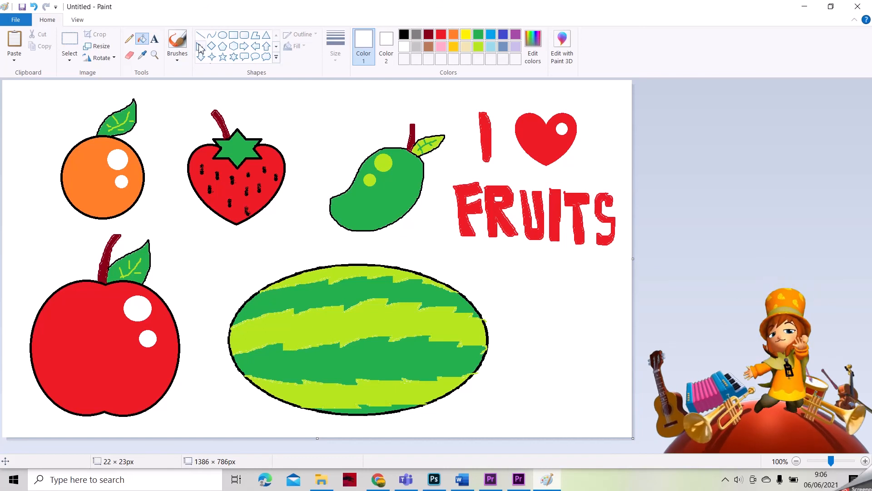
click(177, 43)
click(441, 34)
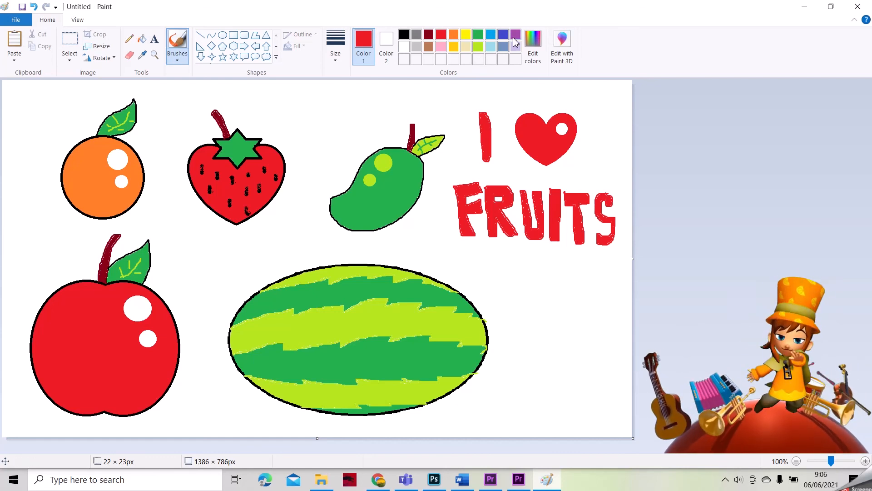
Step: Fill the white canvas background pale pink, discarding a gold attempt
click(454, 46)
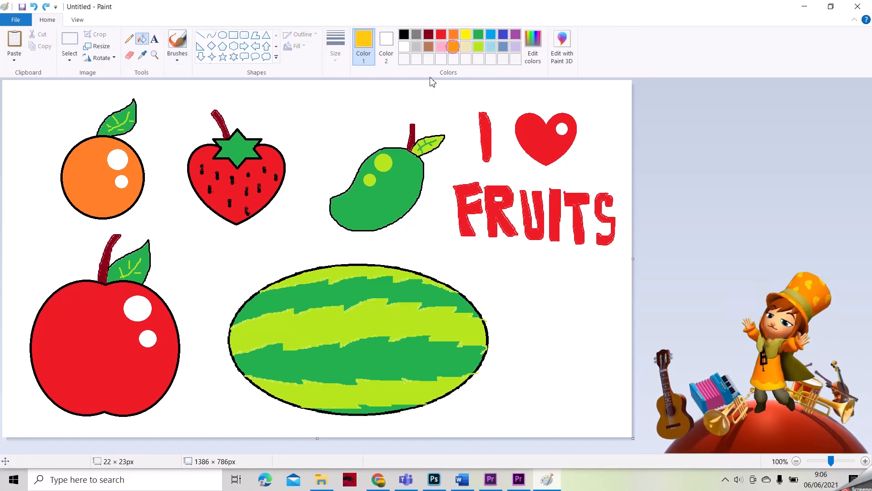
click(432, 83)
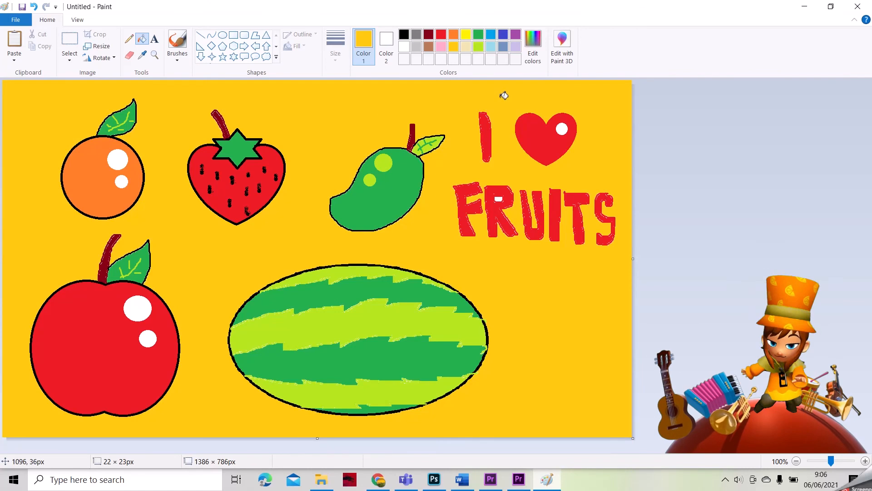
key(ctrl+z)
click(441, 46)
click(379, 113)
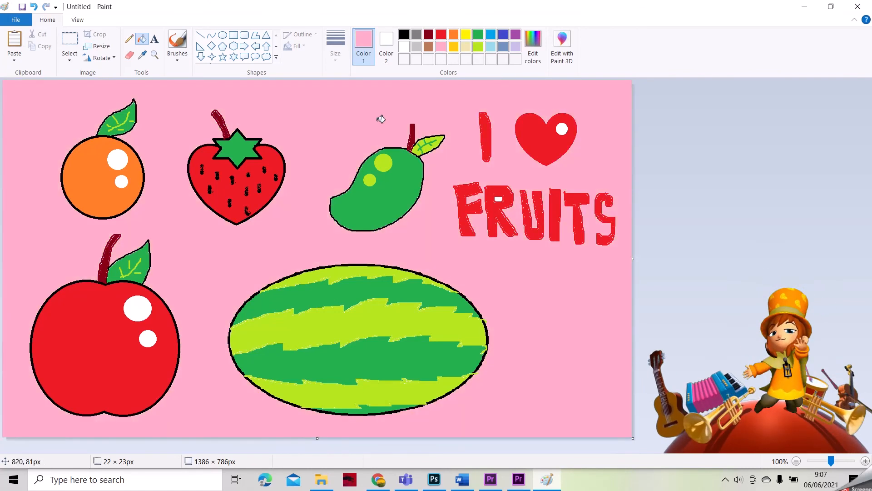
click(467, 38)
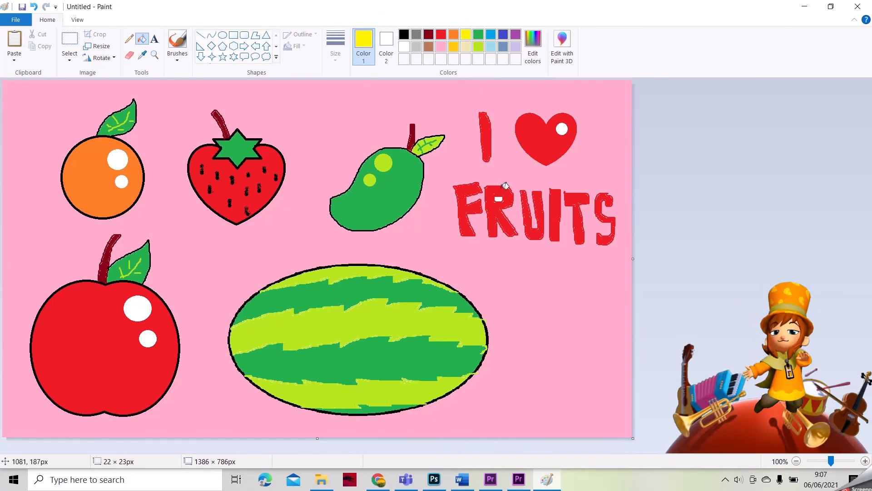
click(222, 35)
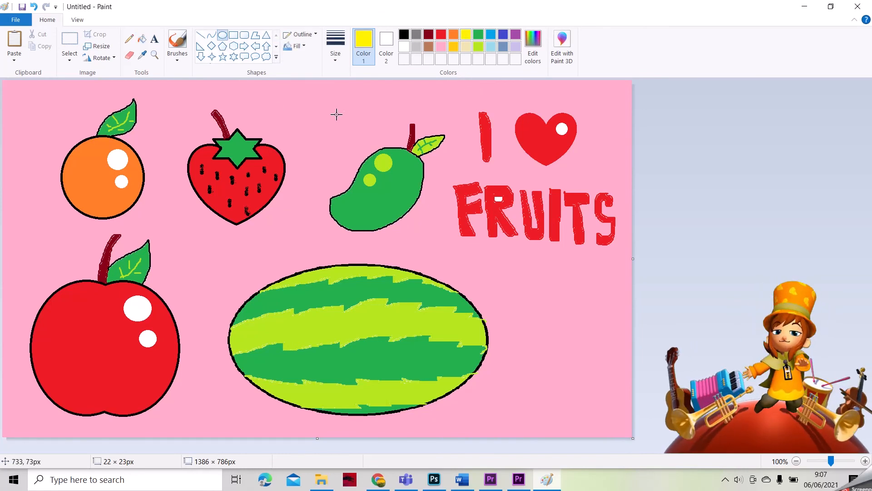
Step: Draw eight yellow five-point star outlines scattered around the fruits and title
drag(355, 109, 373, 131)
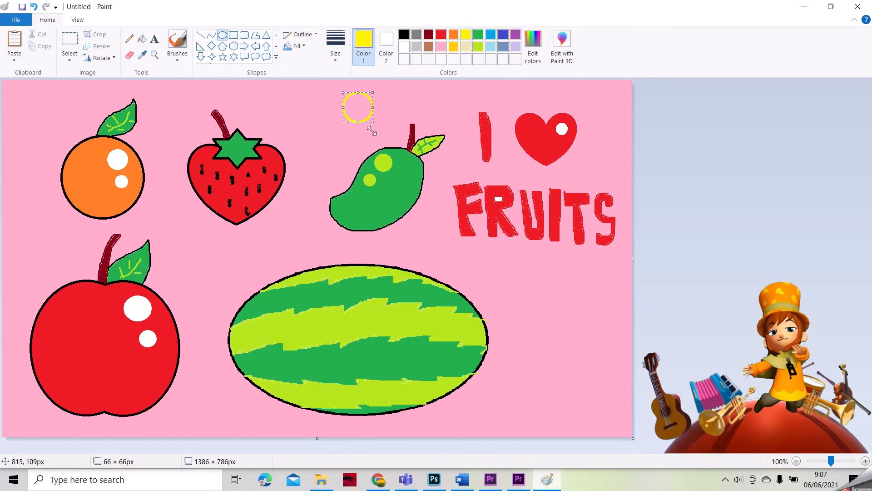
key(ctrl+z)
click(222, 57)
drag(600, 92, 621, 139)
drag(615, 145, 624, 154)
drag(308, 108, 325, 125)
drag(427, 251, 440, 265)
drag(204, 246, 222, 265)
drag(210, 394, 225, 409)
drag(31, 200, 57, 226)
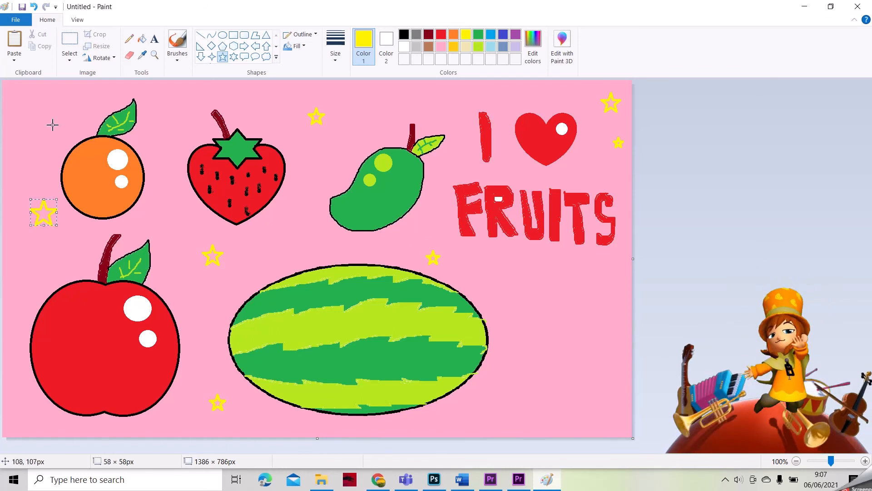
drag(48, 98, 59, 109)
Step: Fill the scattered star outlines solid yellow
click(142, 38)
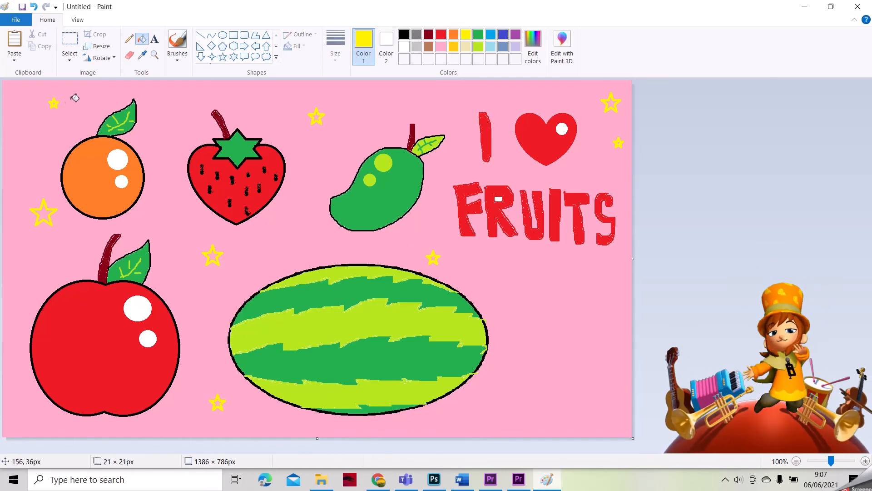
click(54, 103)
click(49, 215)
click(213, 256)
click(219, 402)
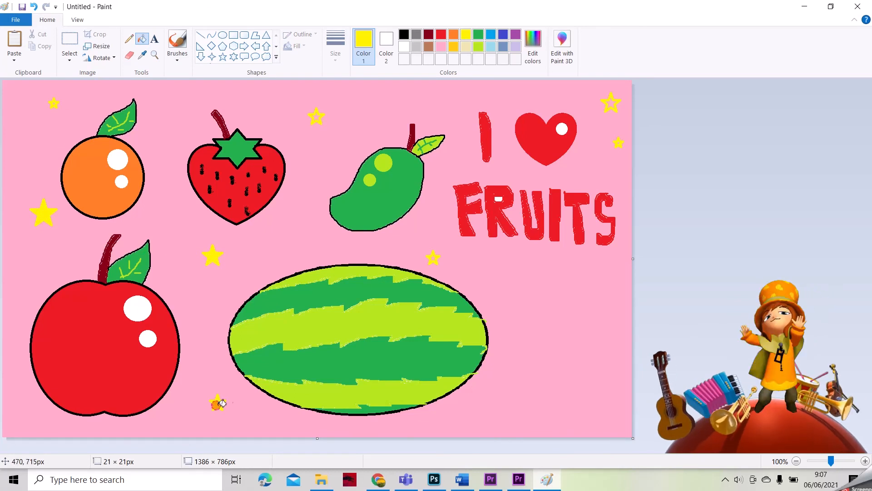
click(434, 258)
click(317, 116)
click(615, 104)
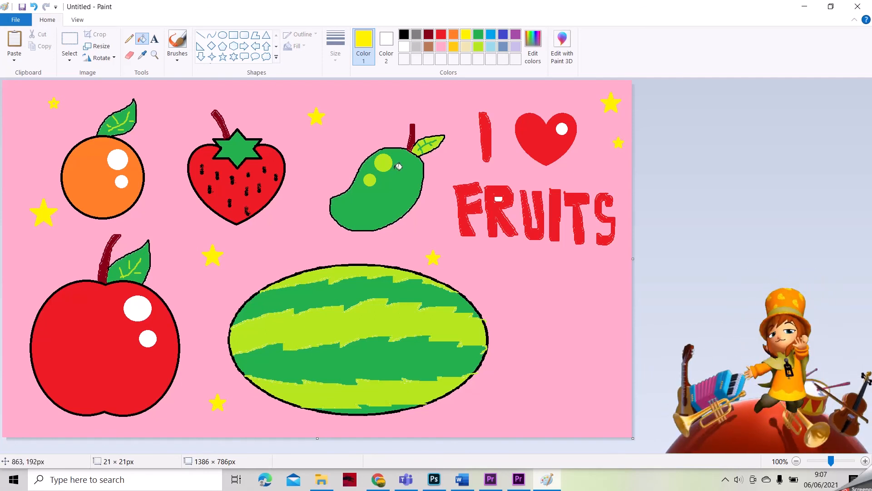
click(491, 46)
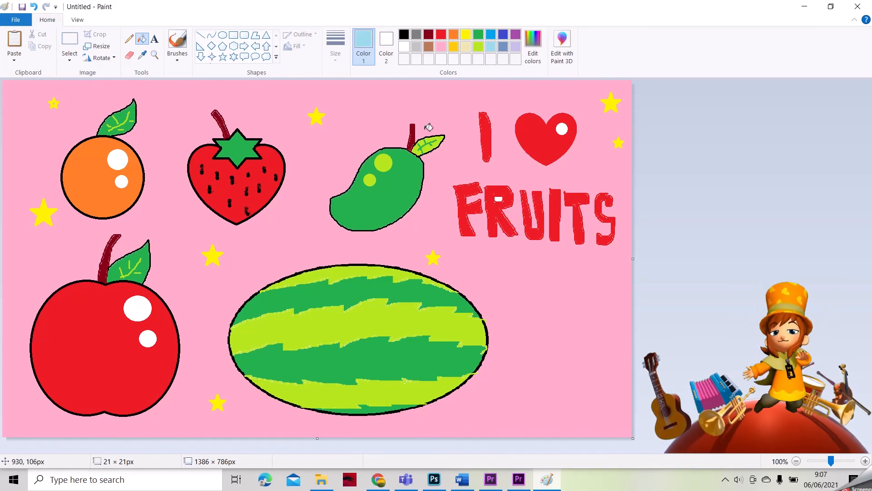
click(177, 43)
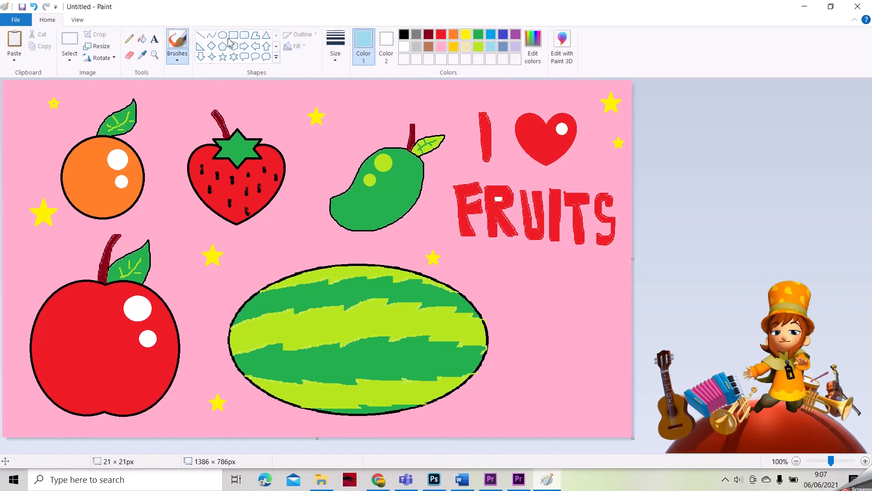
Step: Handwrite 'NAMA' in brown right of the watermelon, with '2A/B' beneath it
click(430, 47)
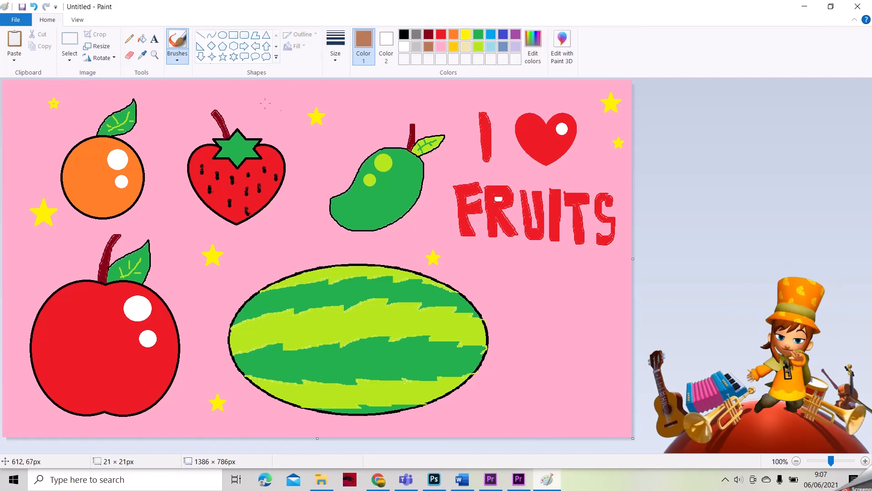
mouse_move(513, 318)
mouse_down()
mouse_move(534, 303)
mouse_move(535, 326)
mouse_move(542, 302)
mouse_move(551, 315)
mouse_move(558, 304)
mouse_move(559, 328)
mouse_move(576, 316)
mouse_up()
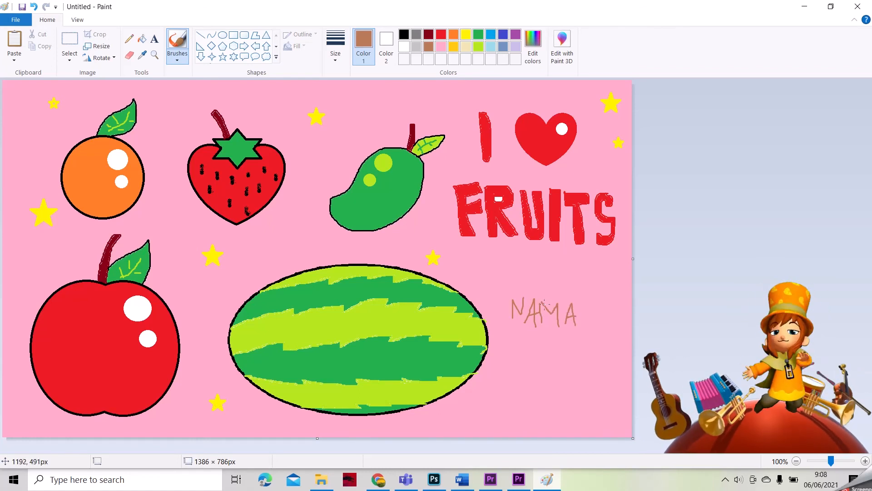
mouse_move(517, 356)
mouse_down()
mouse_move(535, 376)
mouse_move(544, 344)
mouse_up()
drag(555, 375, 559, 344)
mouse_move(568, 378)
mouse_down()
mouse_move(567, 348)
mouse_move(578, 365)
mouse_up()
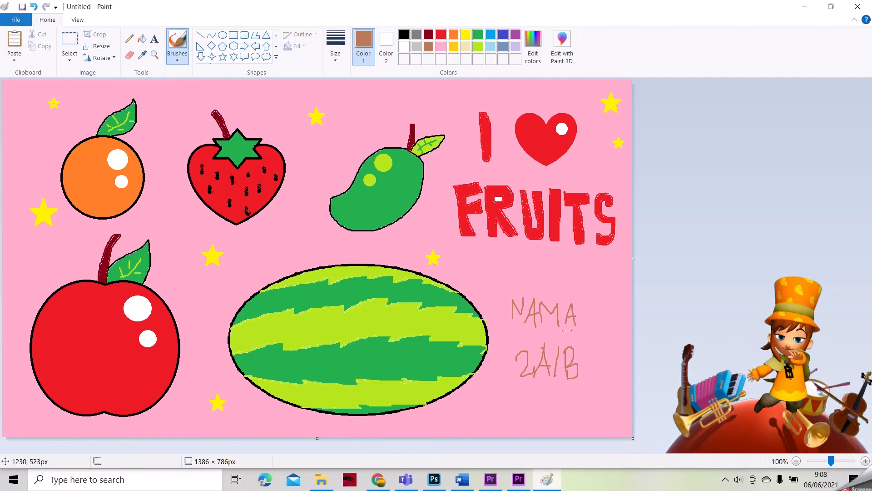